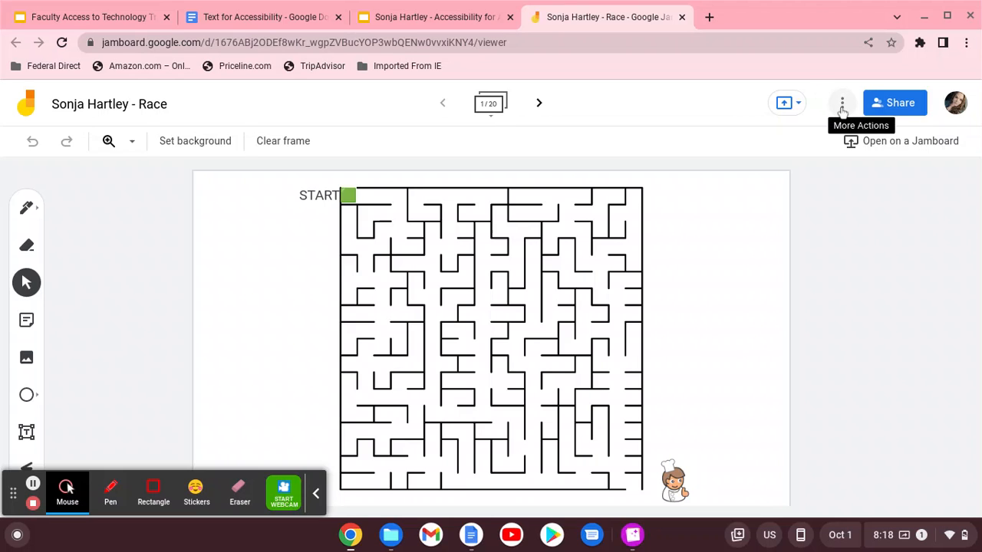
Share the Race jam so anyone in Clayton County Public Schools with the link can edit
left_click(843, 108)
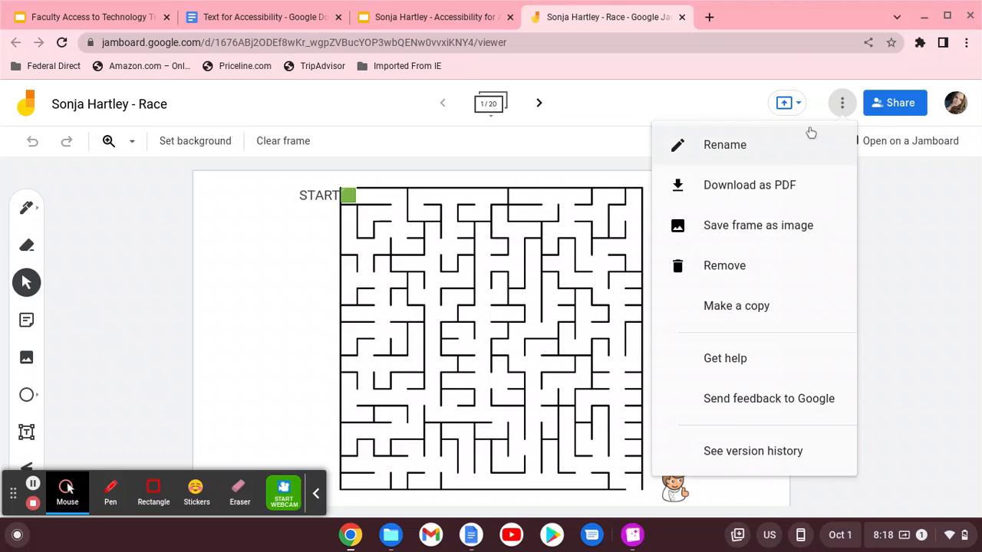
left_click(906, 112)
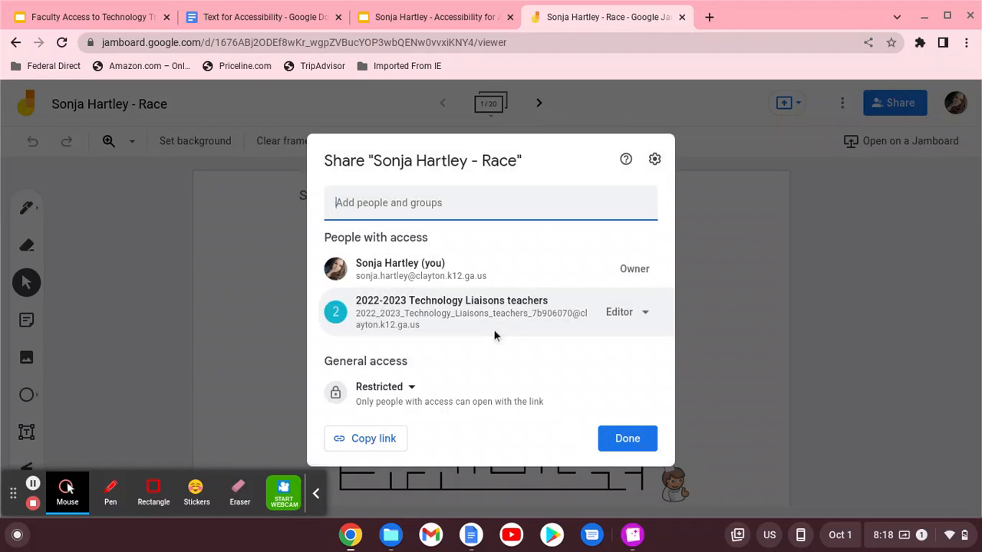
left_click(408, 389)
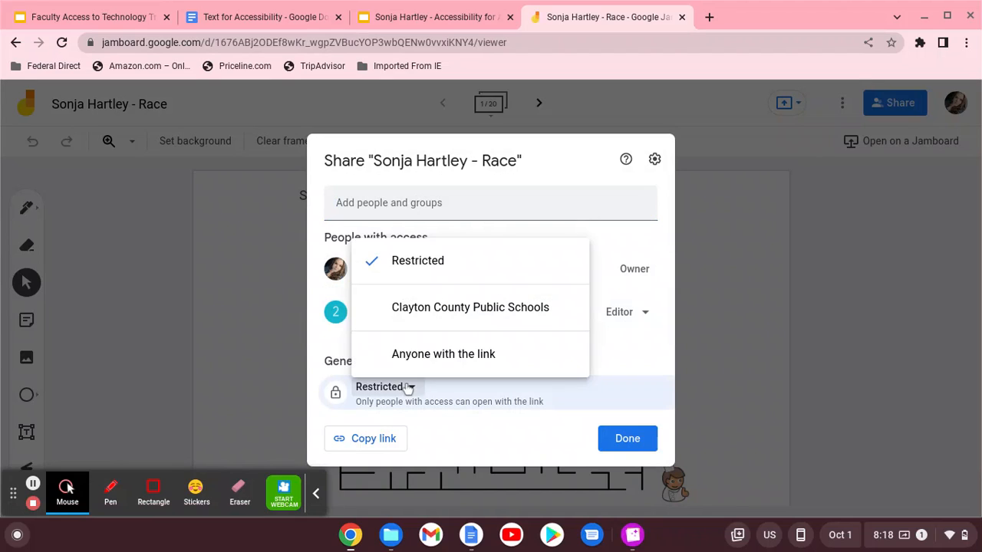
left_click(413, 310)
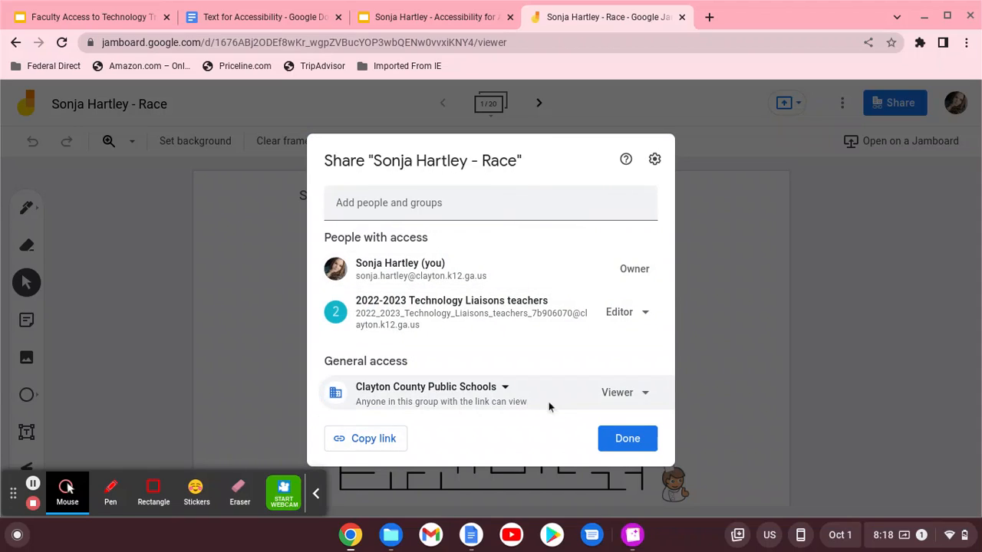
left_click(636, 399)
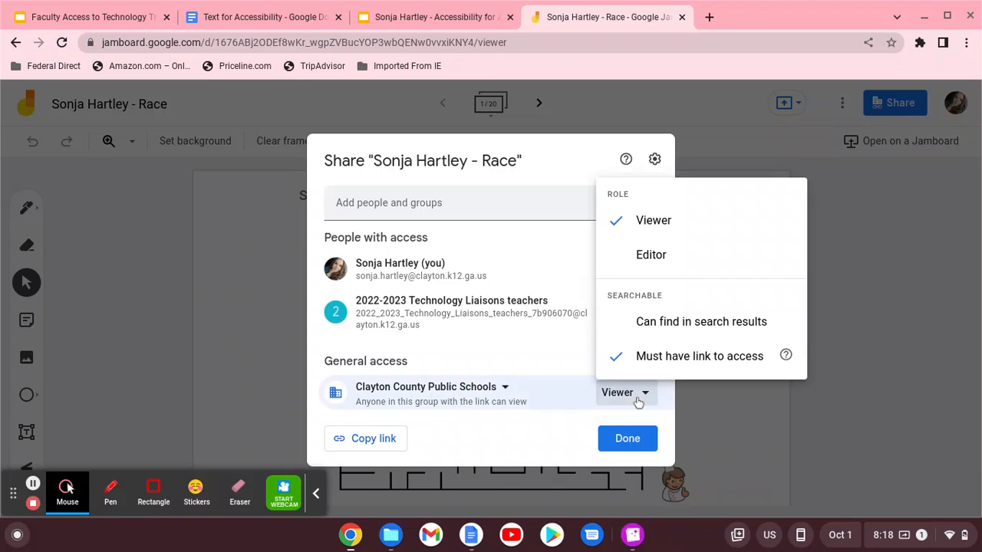
left_click(650, 258)
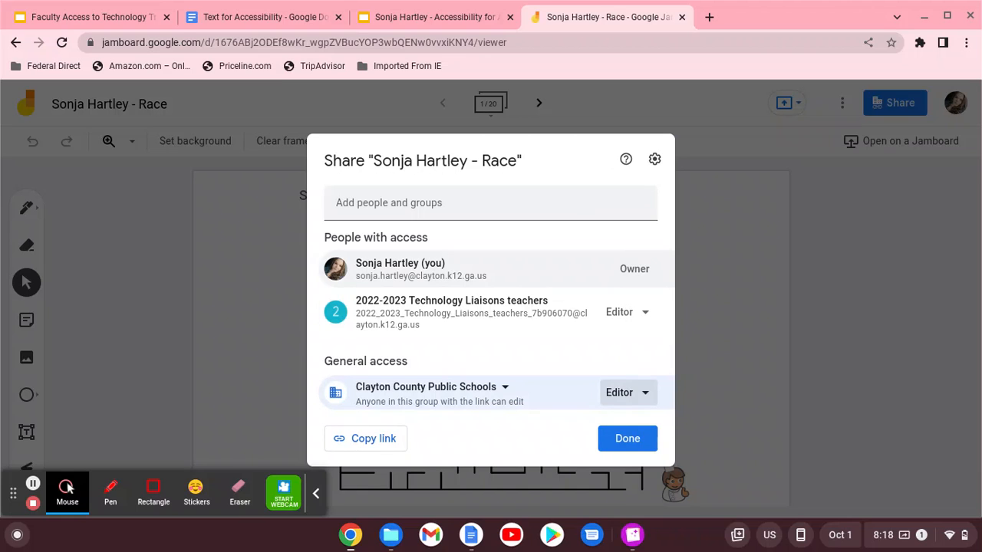
left_click(628, 438)
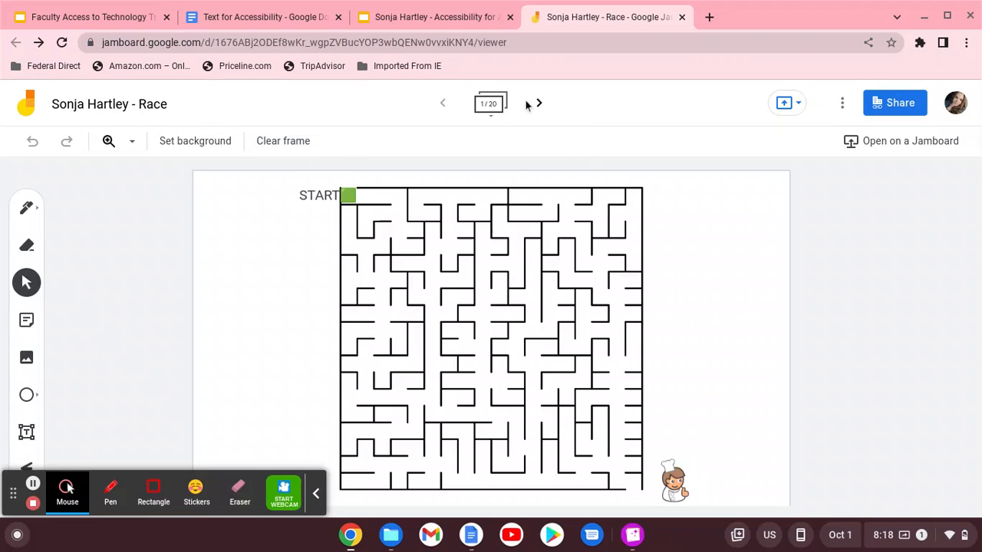
left_click(537, 108)
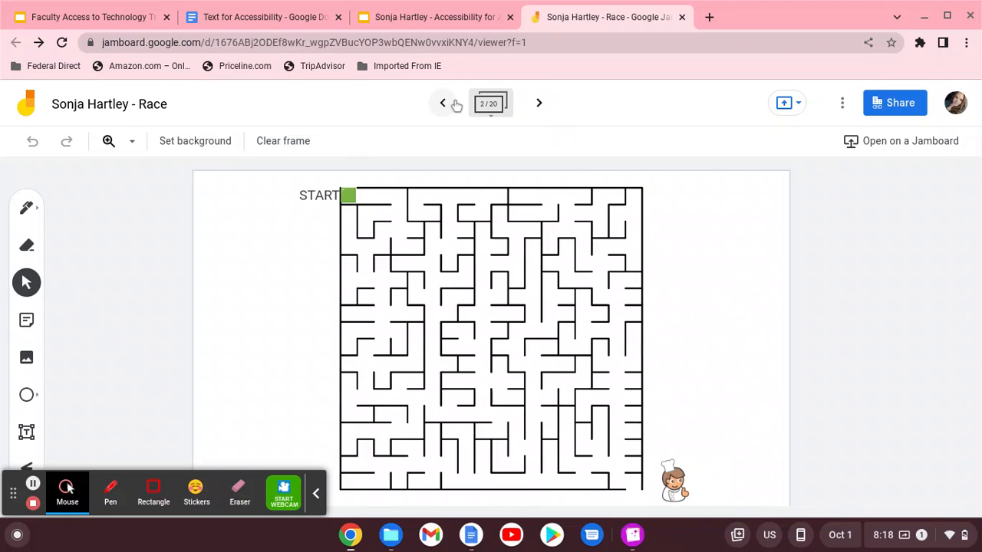
left_click(453, 105)
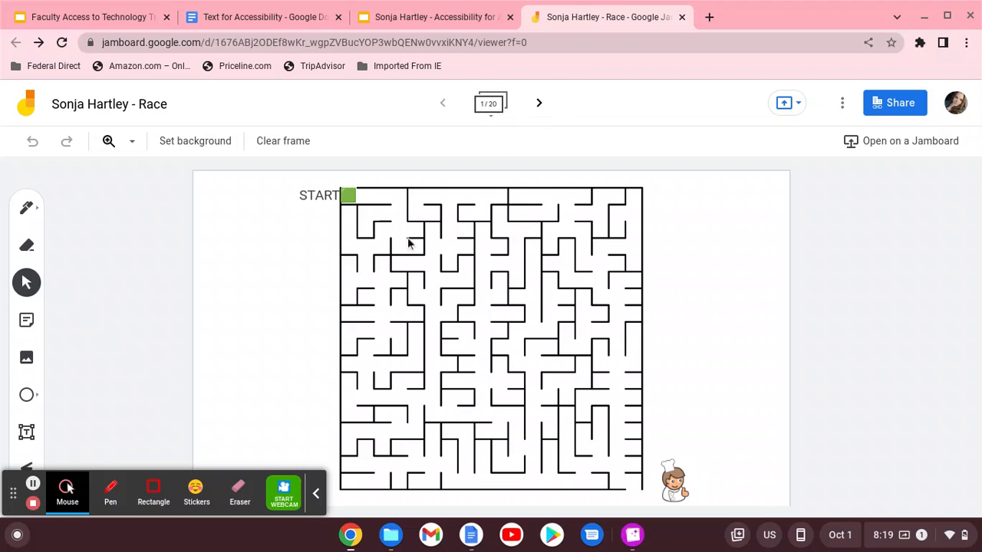
Add a sticky note with the student's name and place it below START, left of the maze
left_click(27, 322)
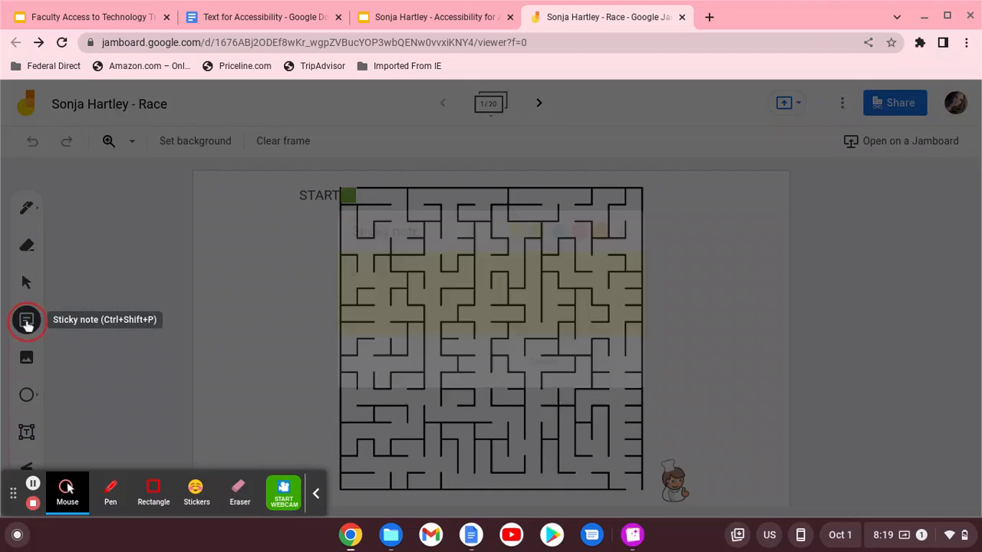
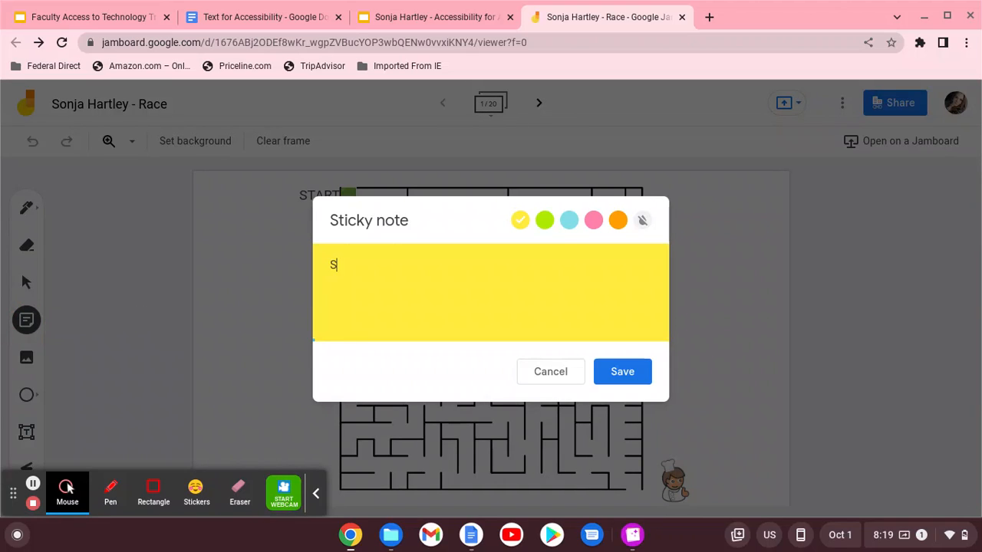
key("Return")
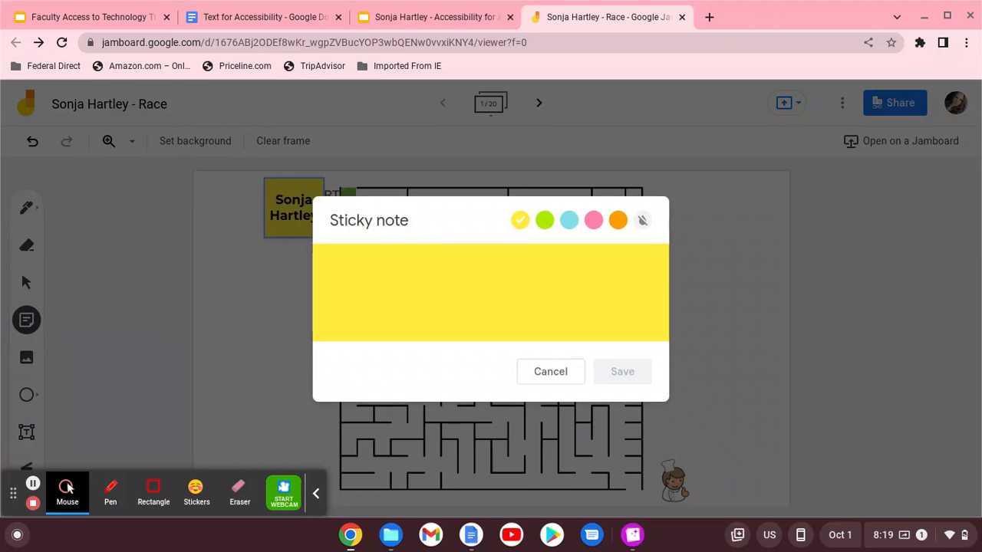
left_click(768, 254)
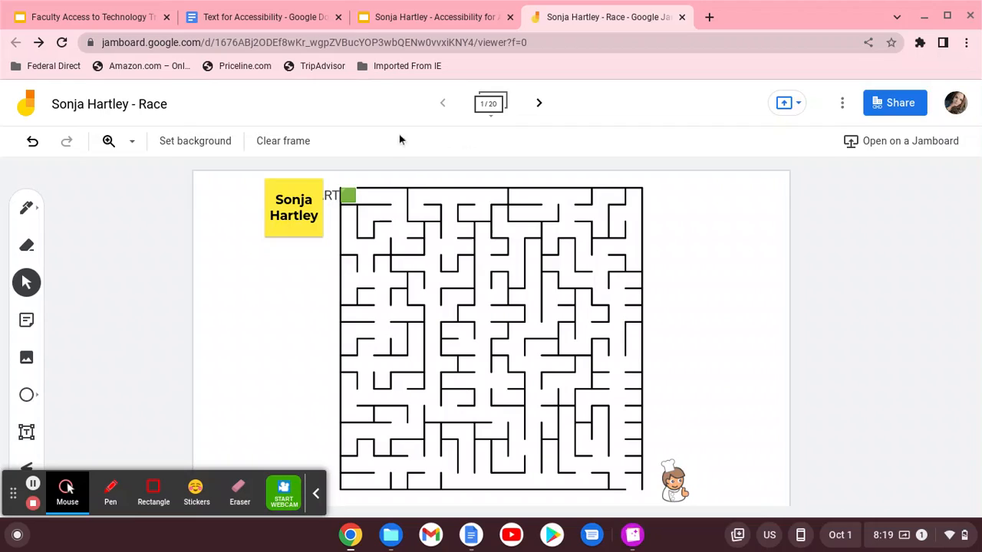
left_click_drag(281, 187, 264, 233)
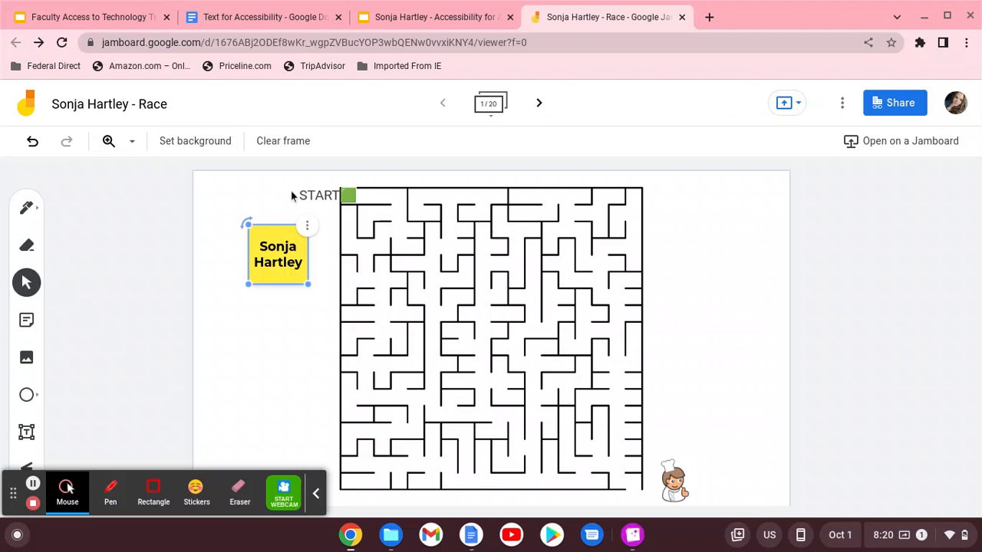
left_click(254, 412)
Go to slide 6, Google Workspace Accessibility, in the Accessibility for All Learners deck
left_click(430, 18)
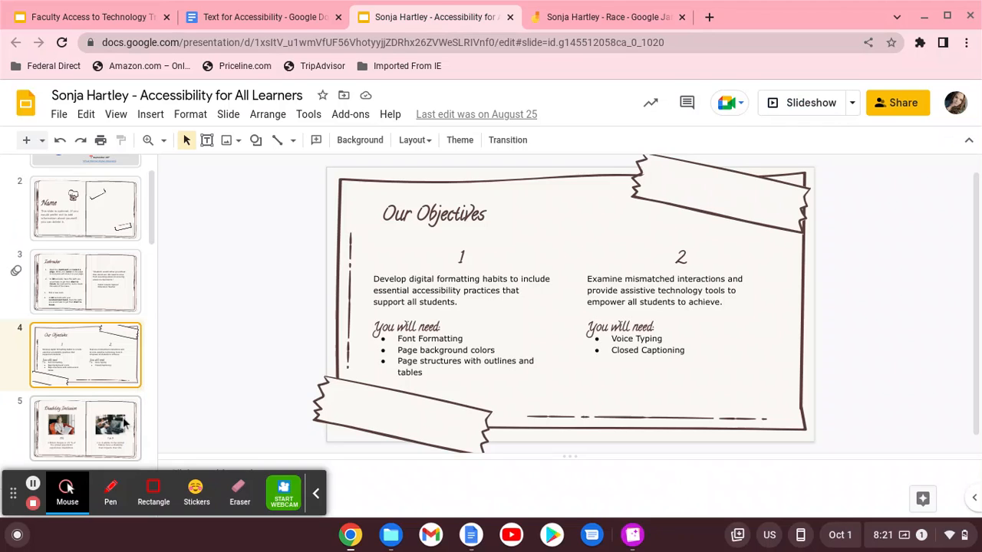
scroll(122, 399, "down", 3)
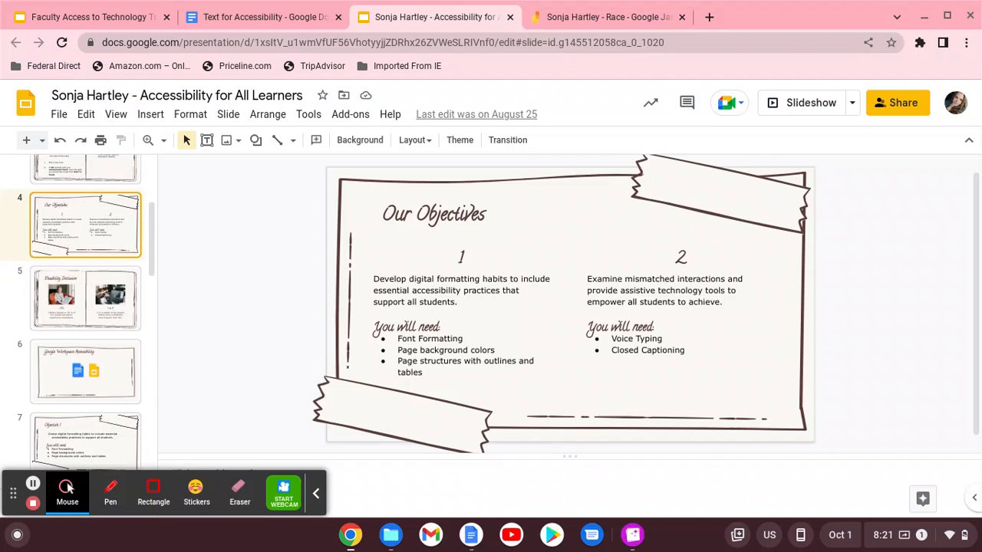
left_click(119, 394)
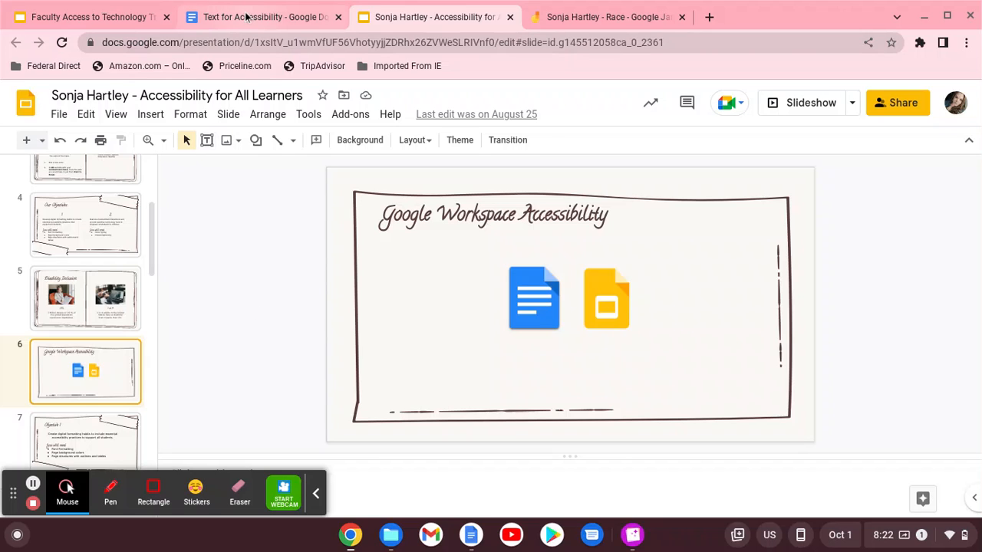
Switch to the Text for Accessibility document and select its title text
mouse_move(246, 16)
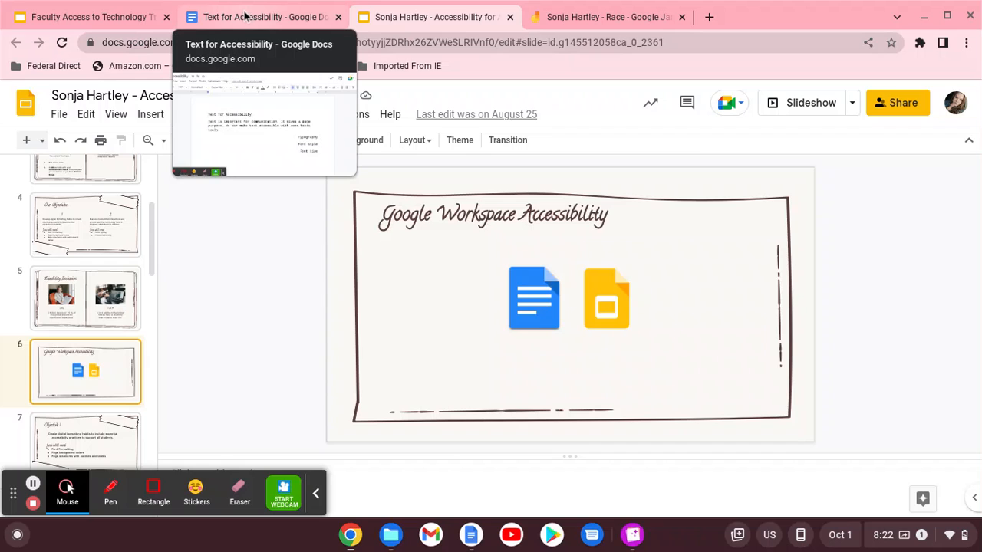
left_click(246, 16)
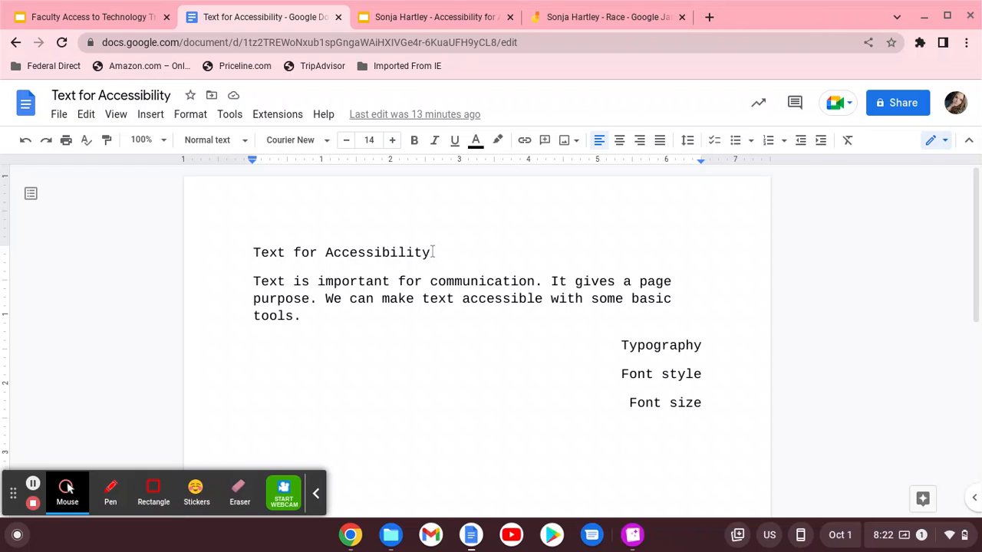
left_click_drag(432, 254, 249, 250)
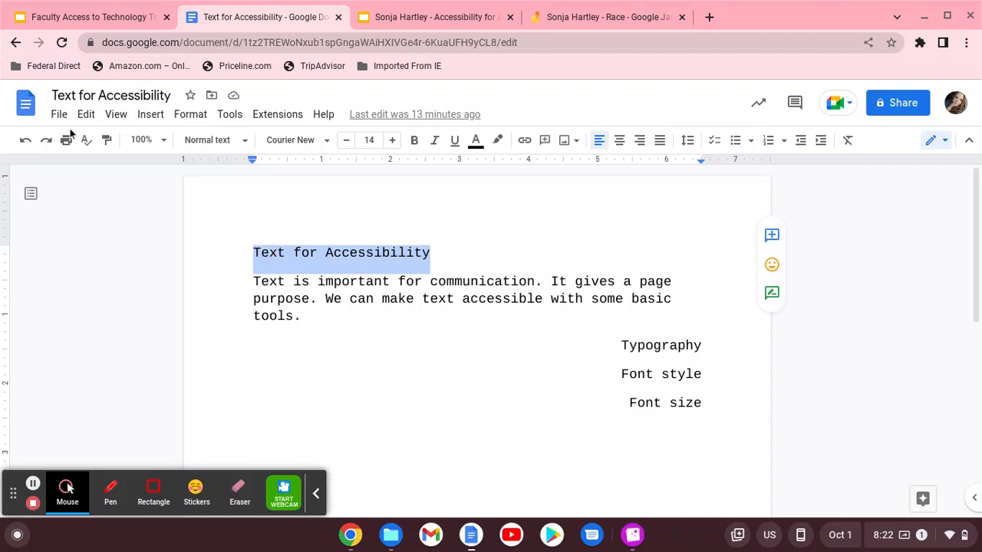
Browse the Format and Insert menus, then reselect the whole title line
left_click(189, 115)
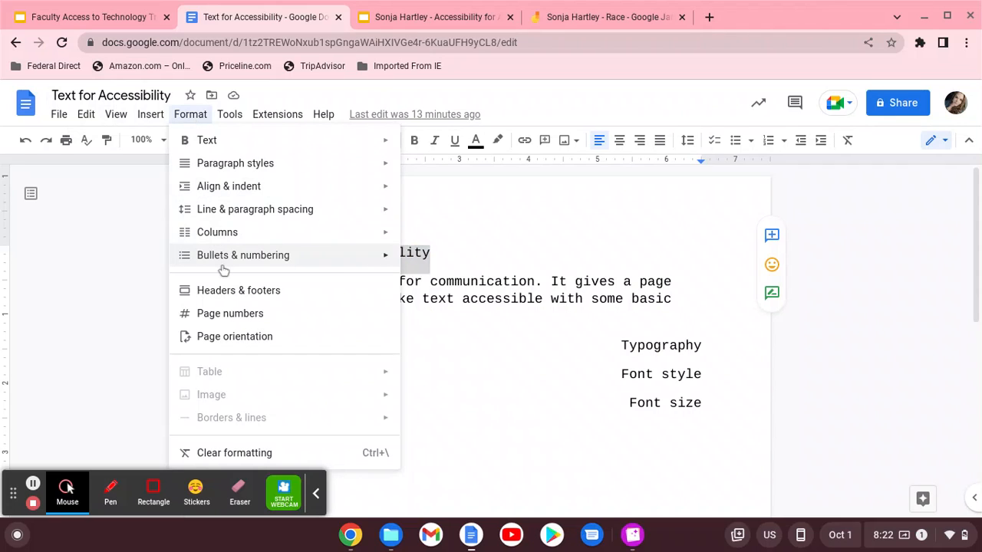
mouse_move(222, 256)
mouse_move(217, 140)
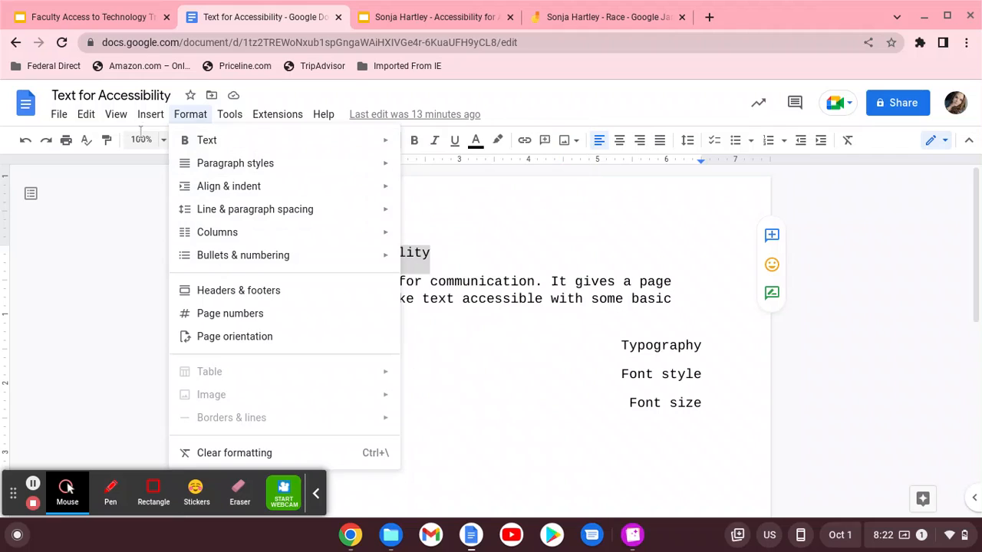
mouse_move(152, 114)
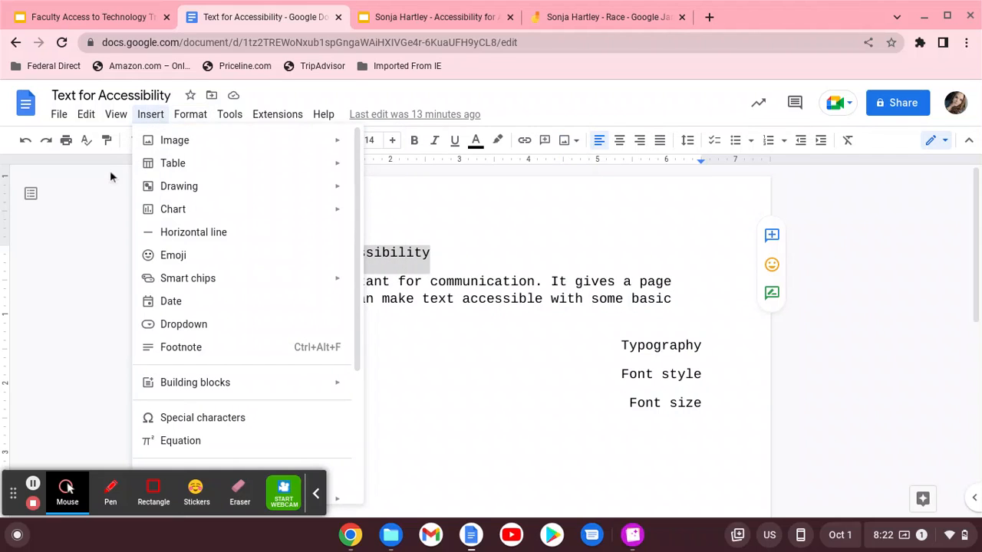
left_click(143, 166)
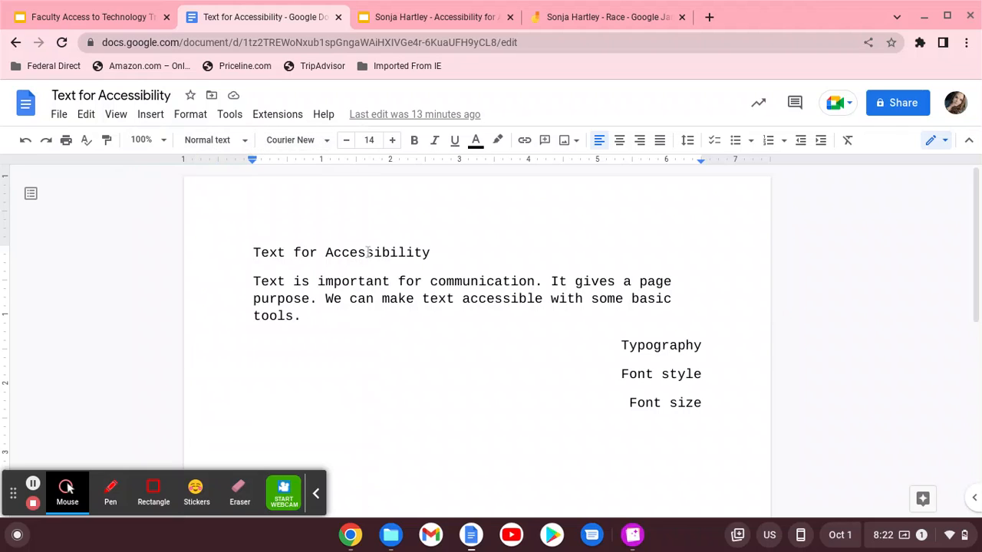
left_click_drag(447, 252, 253, 256)
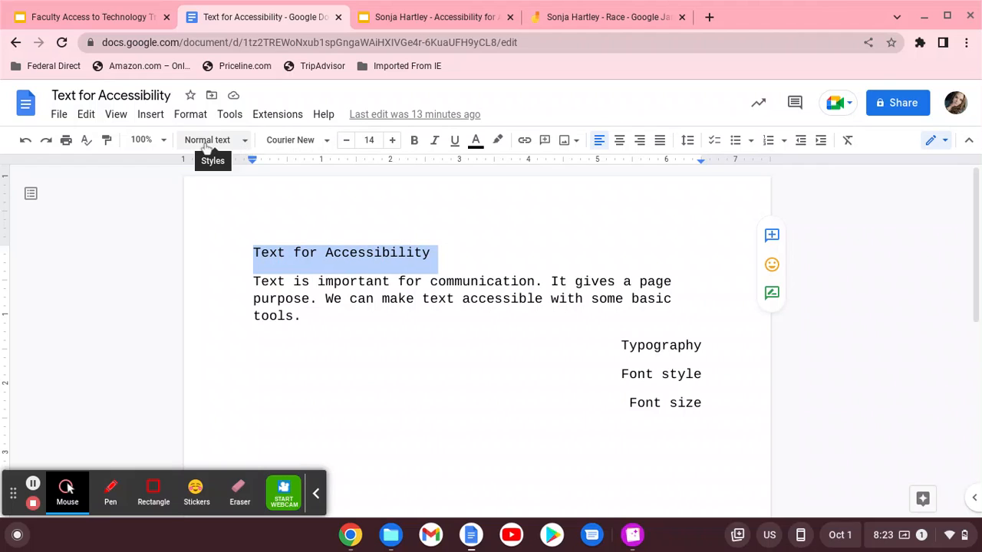
Style the title 'Text for Accessibility' as Heading 1 in 20-point Arial
left_click(237, 144)
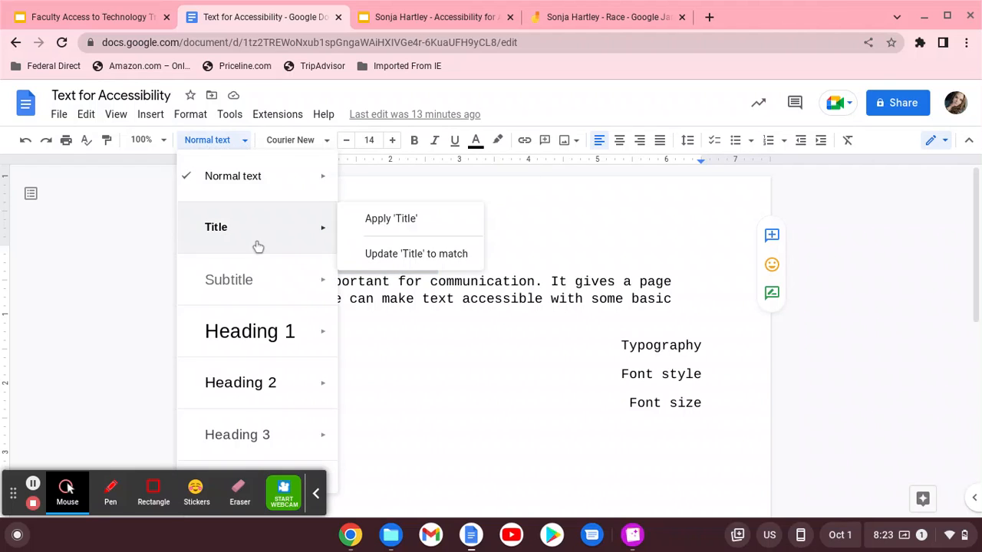
mouse_move(265, 317)
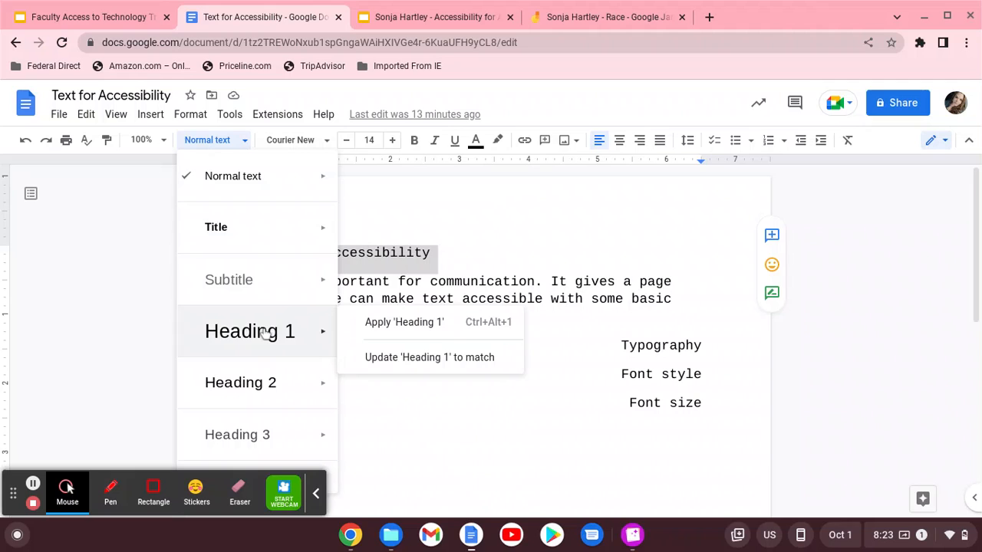
mouse_move(261, 393)
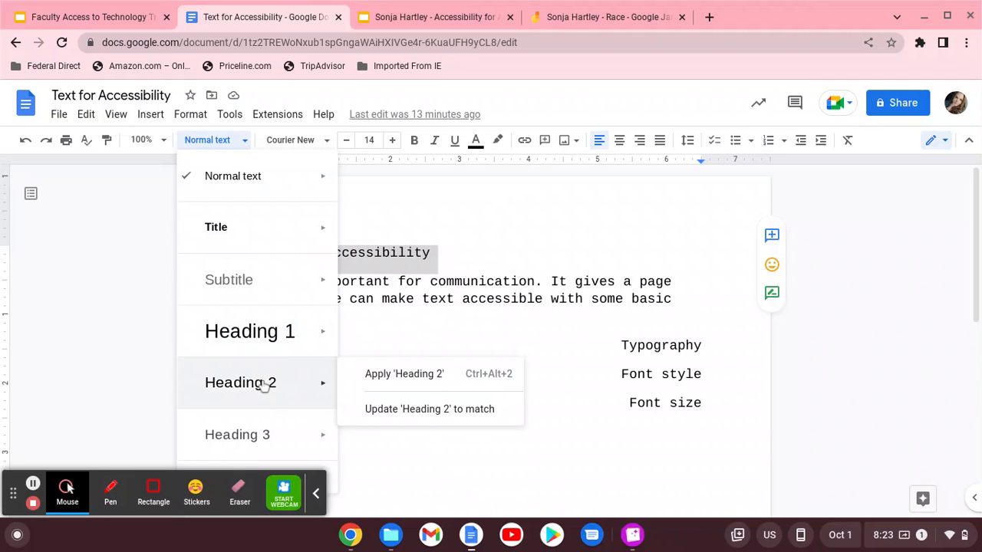
mouse_move(251, 271)
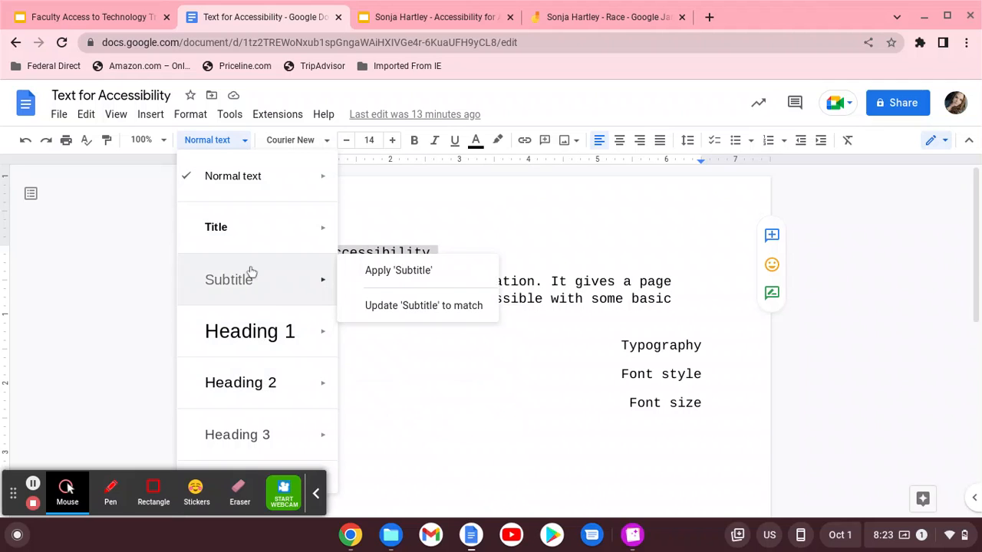
left_click(266, 339)
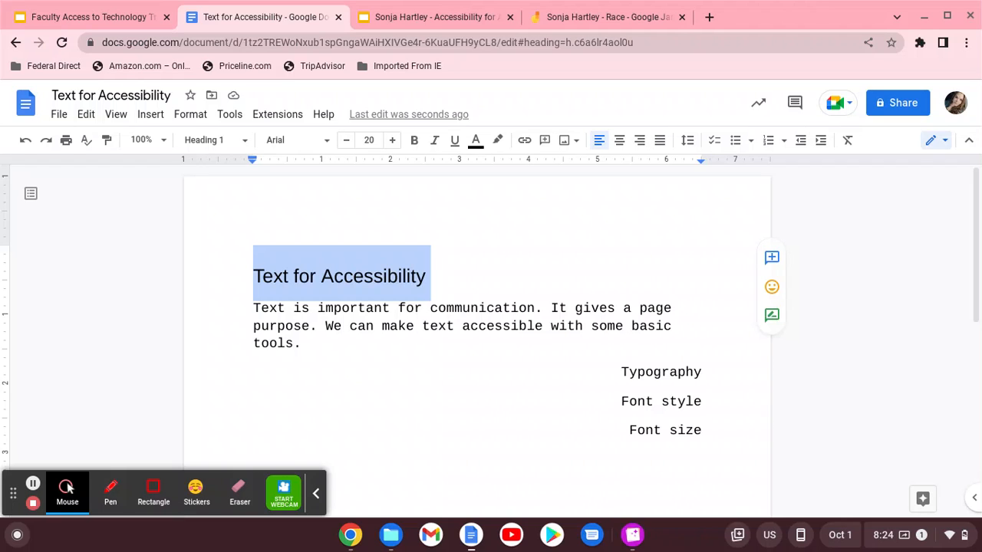
left_click(388, 397)
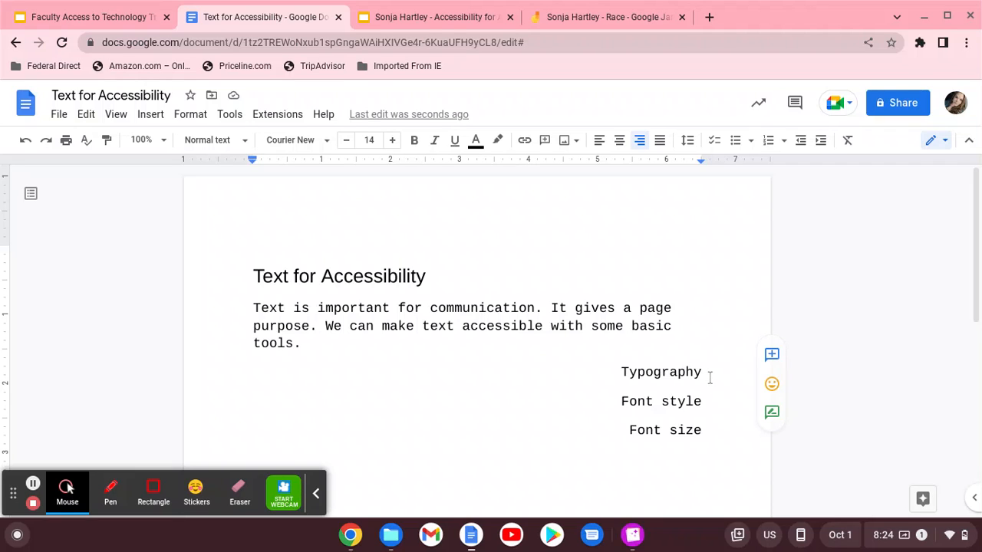
Select Typography and try Arial, then Comic Sans MS, as its font
left_click_drag(703, 372, 608, 369)
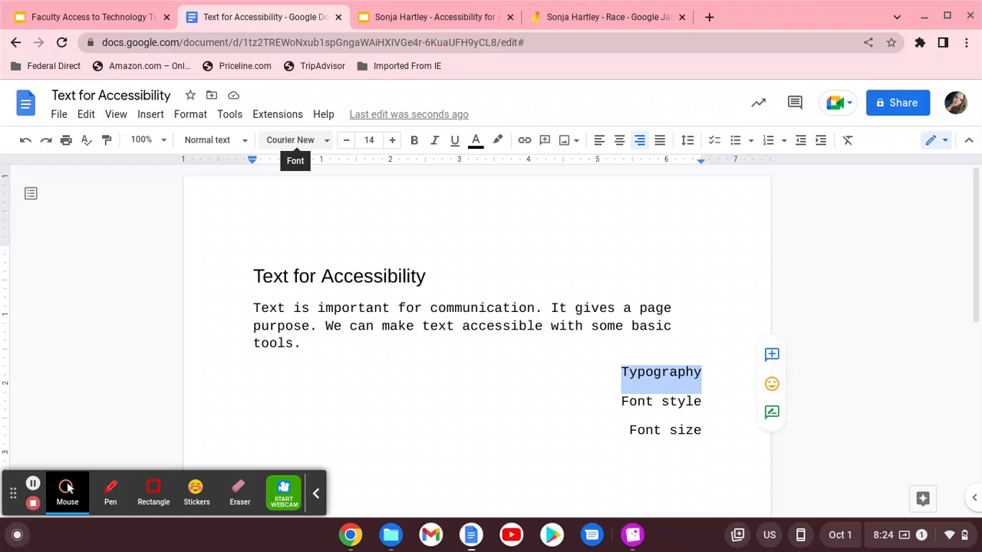
left_click(325, 143)
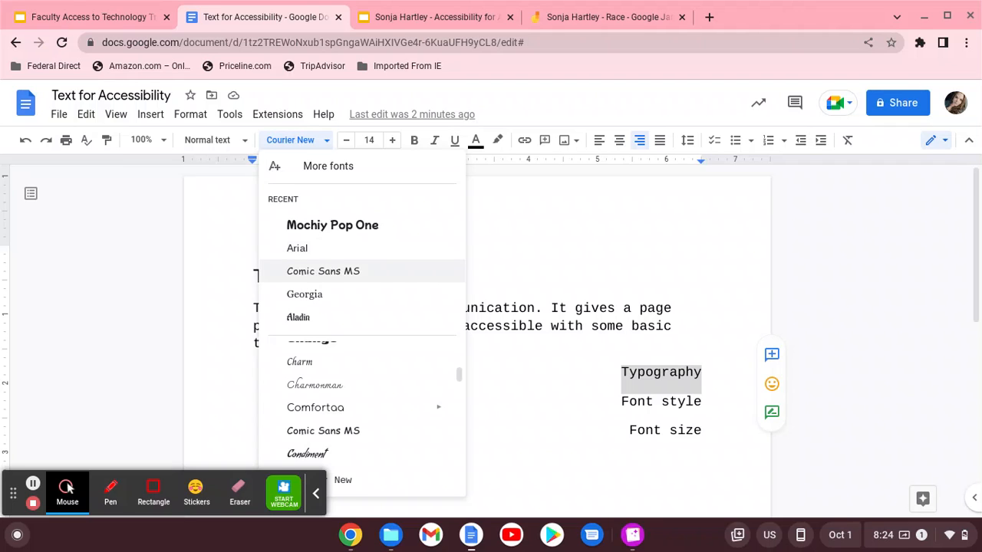
left_click(307, 252)
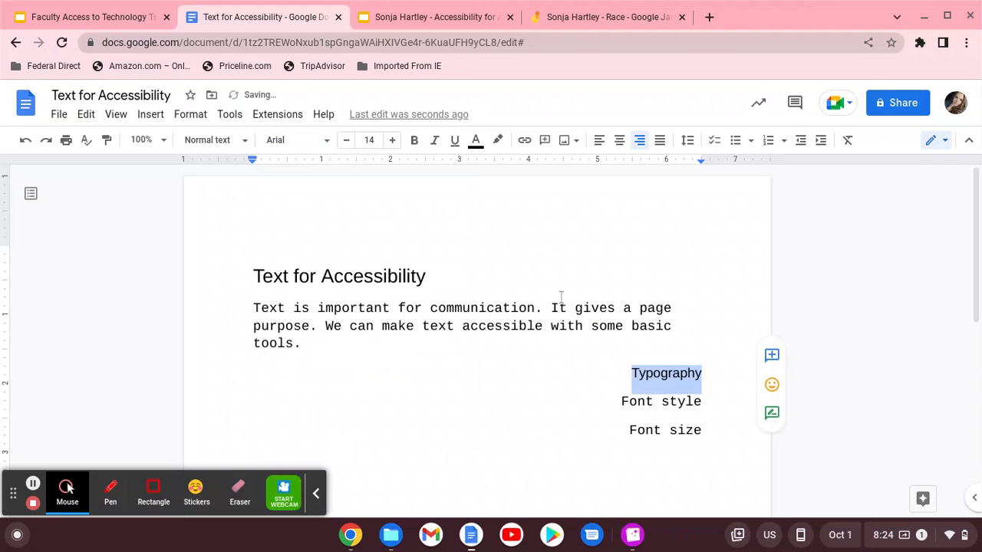
left_click(307, 145)
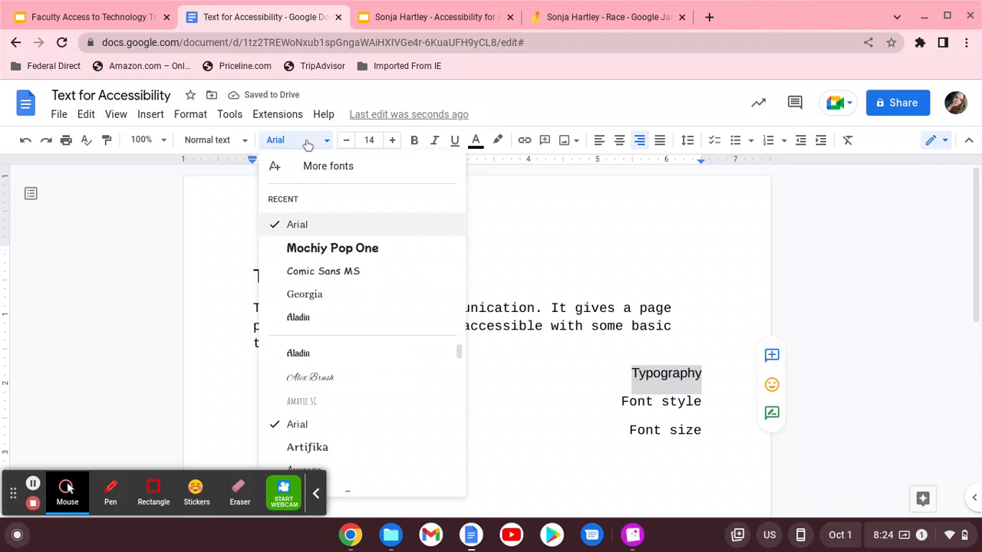
left_click(316, 273)
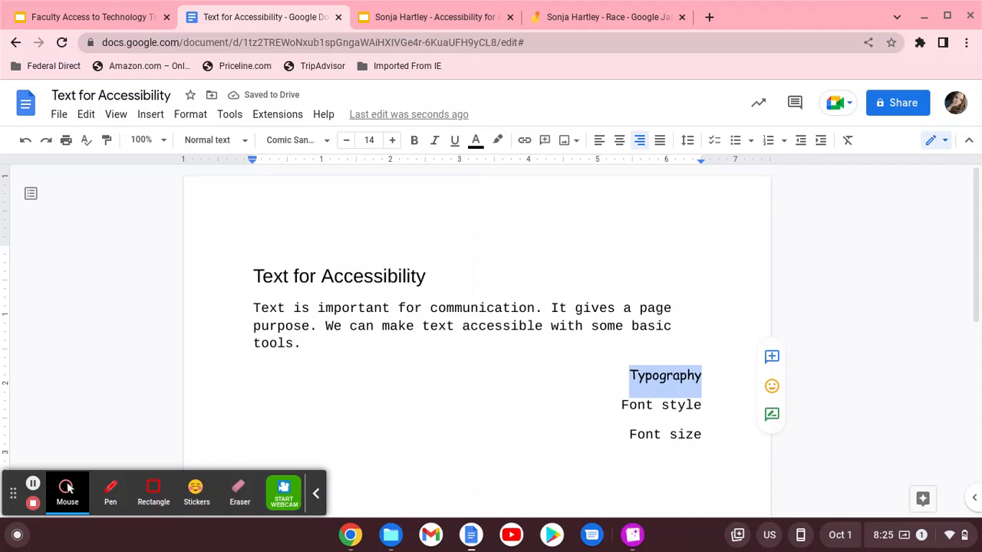
Try Georgia and Aladin on Typography, settle on Arial, and make it bold
left_click(289, 143)
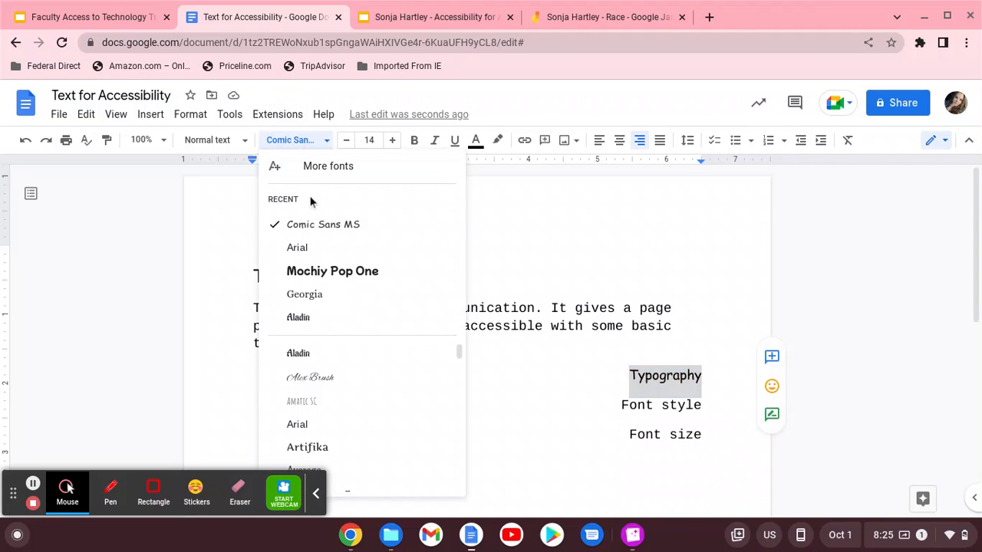
left_click(299, 294)
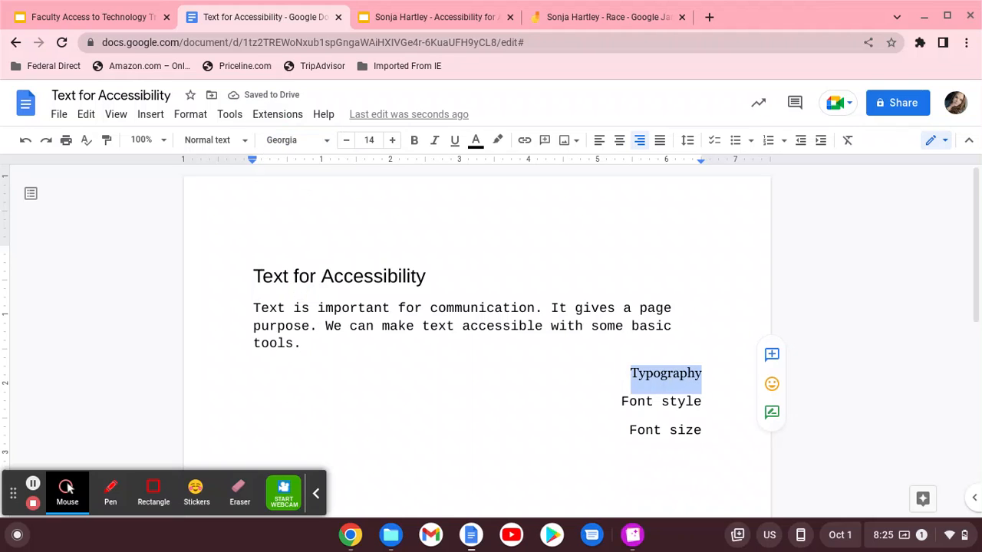
left_click(294, 140)
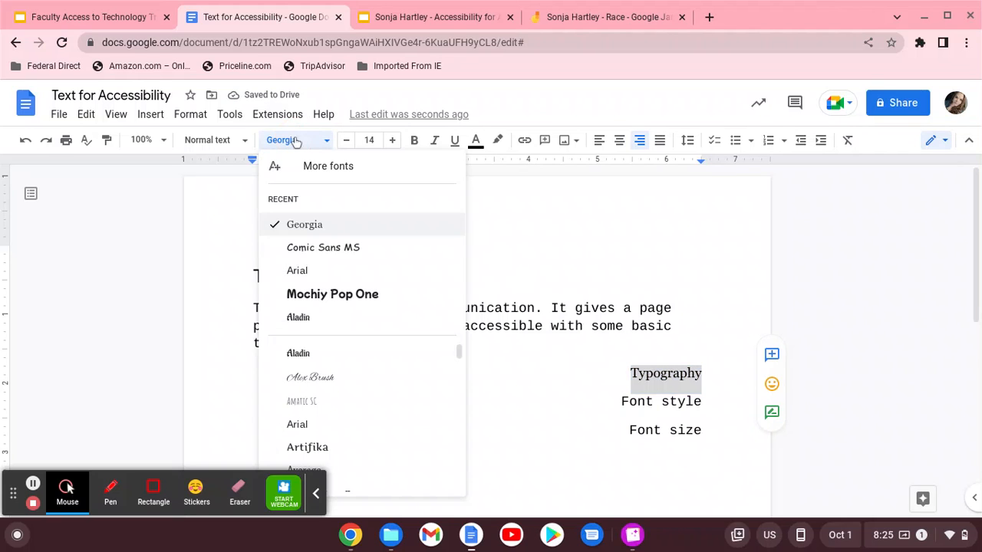
left_click(311, 362)
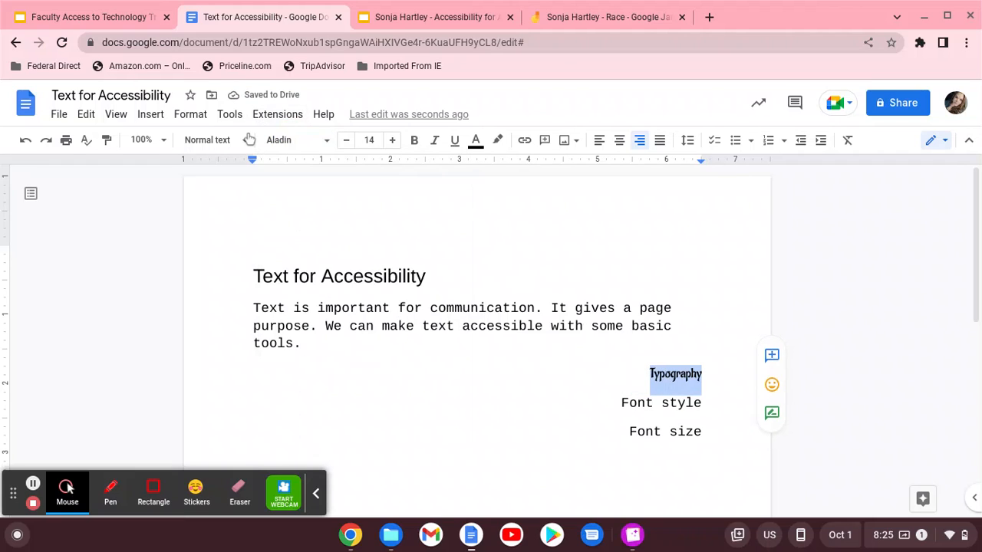
left_click(290, 144)
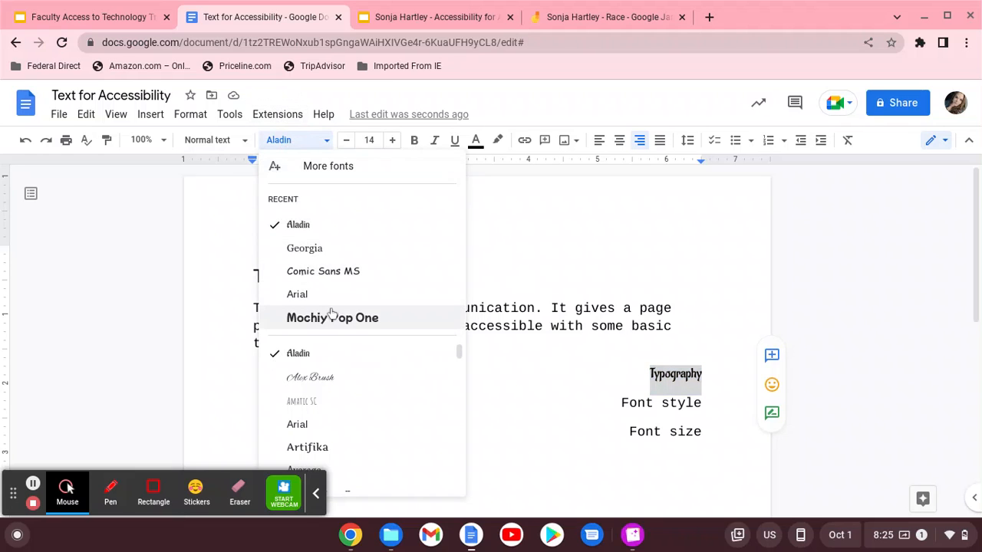
left_click(312, 293)
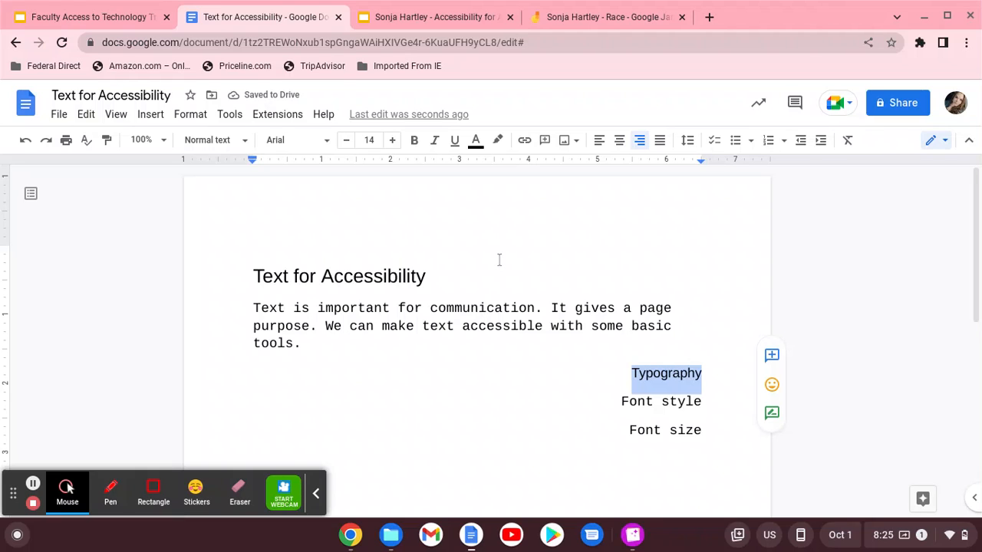
left_click(415, 140)
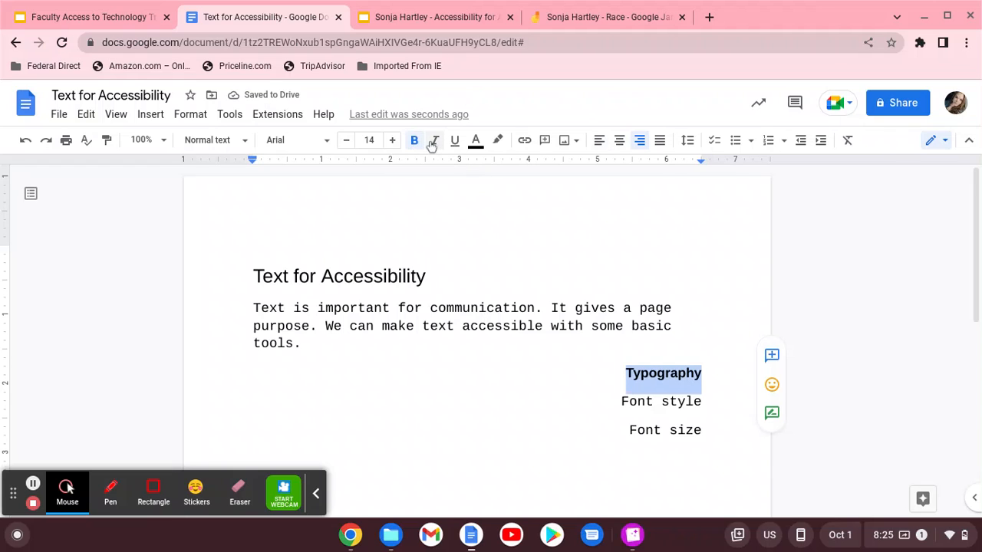
Try italic and underline on Typography, then remove both, leaving it bold only
left_click(432, 142)
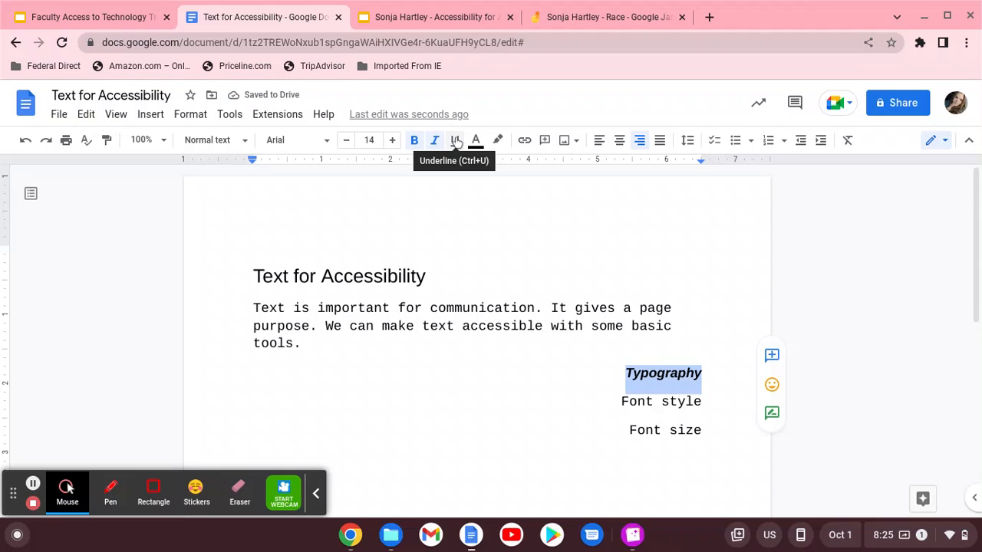
left_click(456, 142)
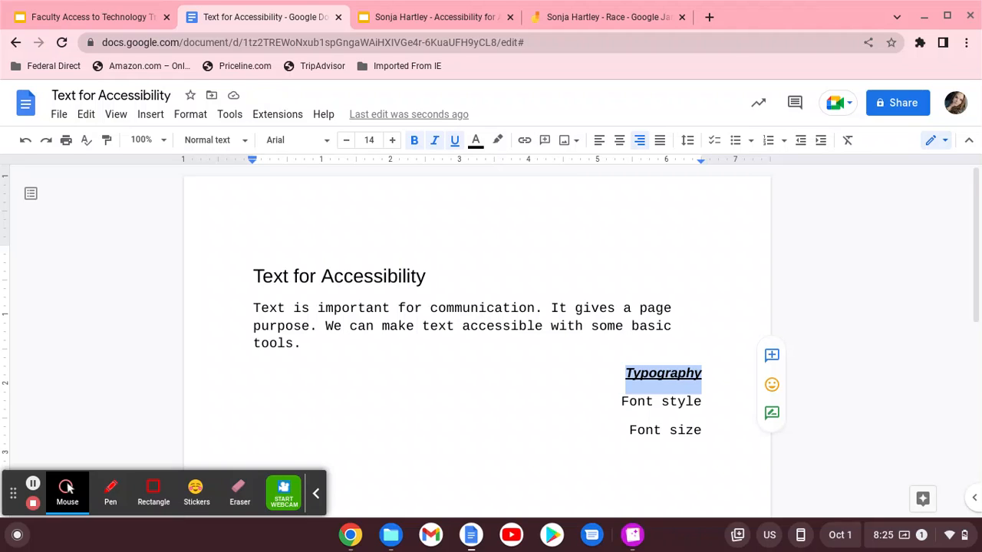
left_click(455, 141)
left_click(435, 141)
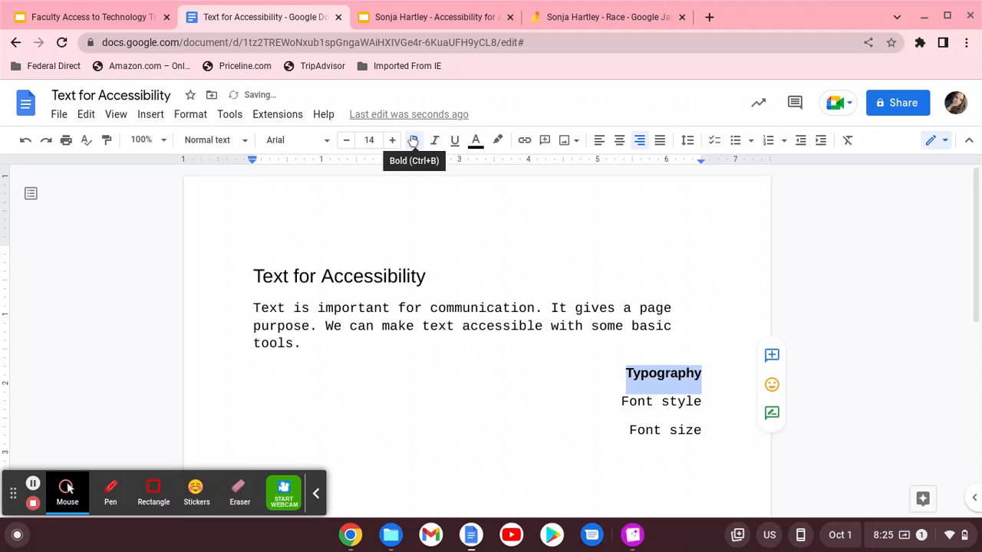
Remove bold from Typography and raise its font size to 24 points
left_click(413, 140)
left_click(392, 141)
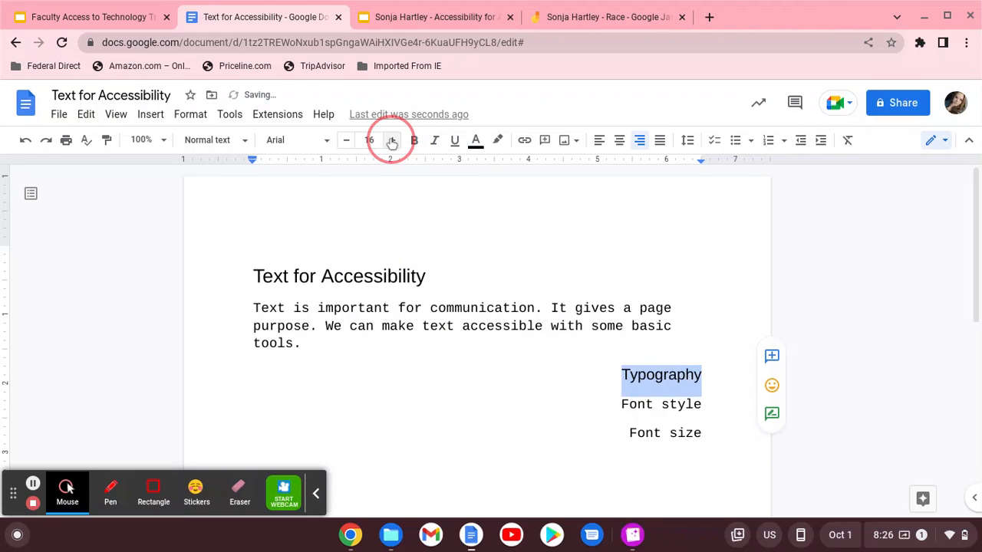
left_click(392, 141)
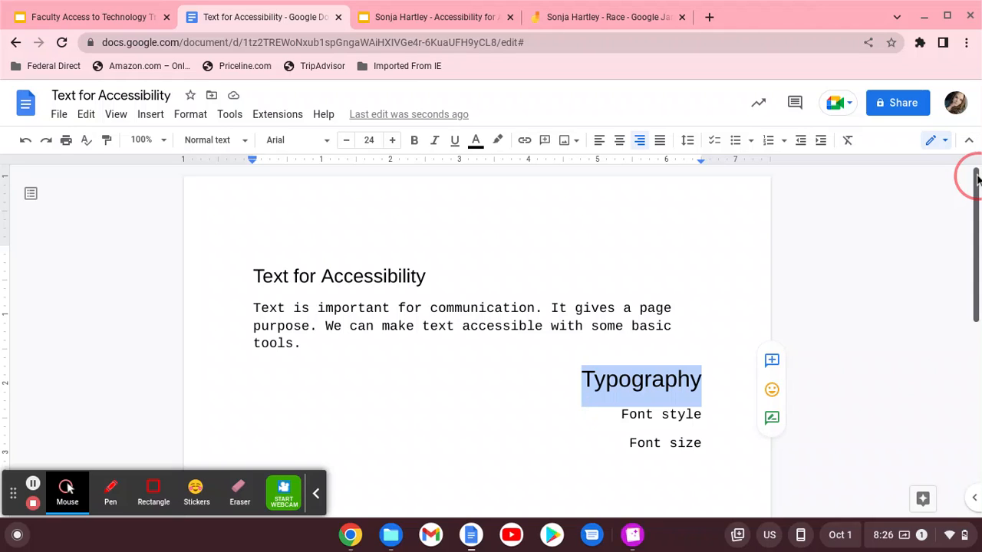
left_click_drag(977, 180, 971, 228)
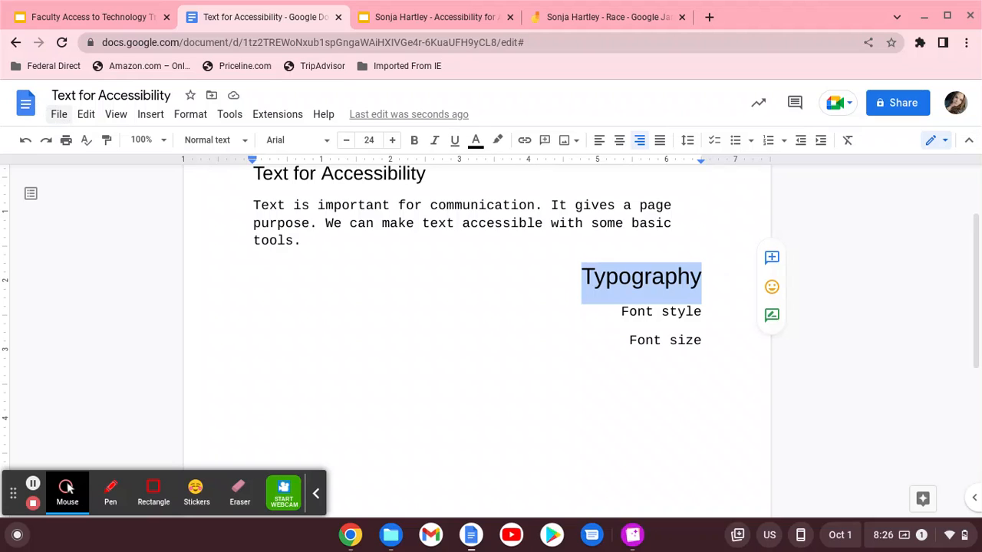
Apply Page setup in Pages format to the selected content only
left_click(64, 120)
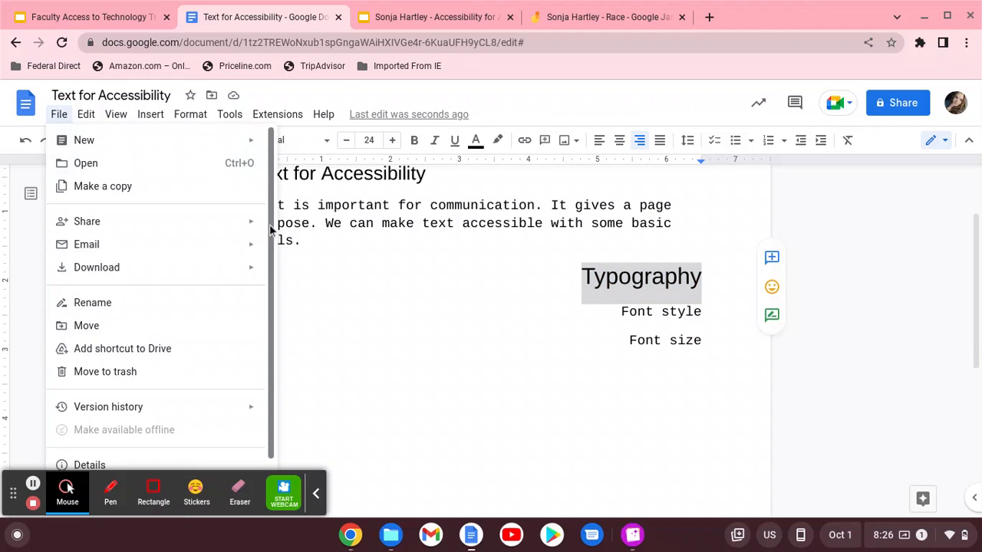
left_click_drag(268, 229, 259, 338)
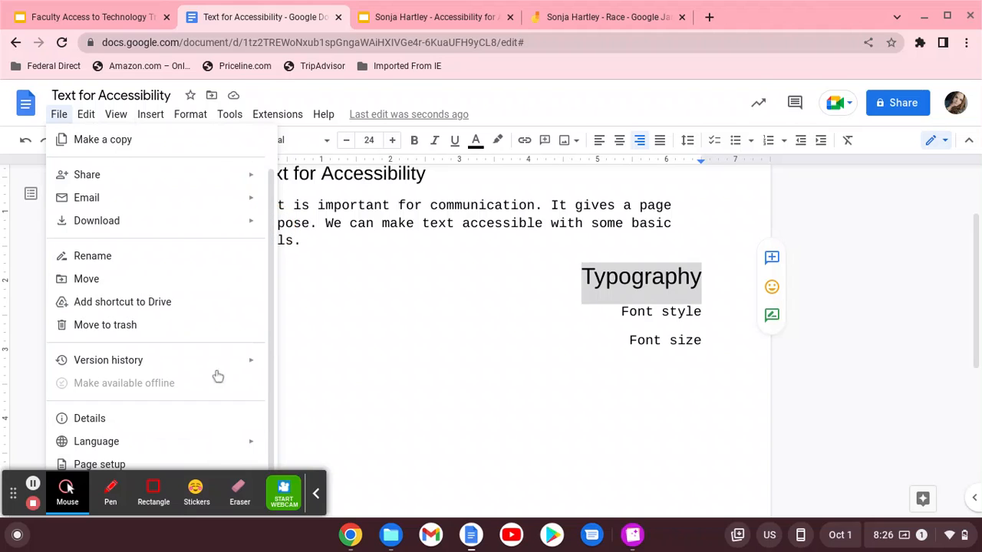
left_click(123, 465)
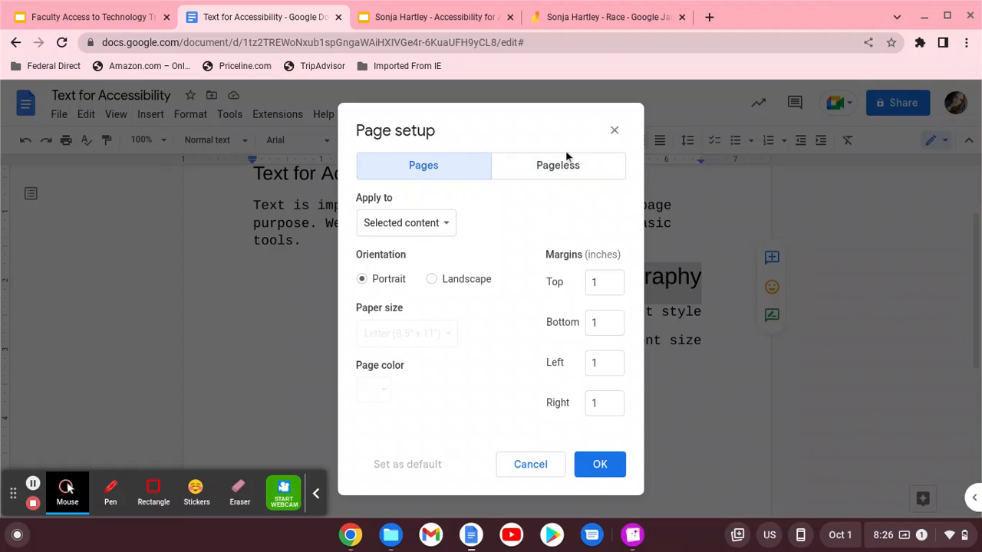
left_click(553, 173)
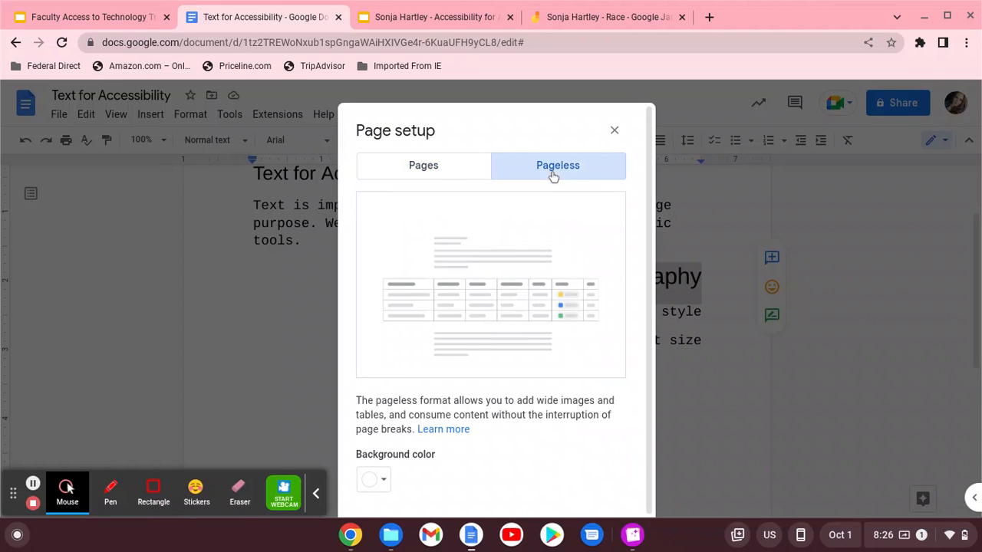
left_click(419, 172)
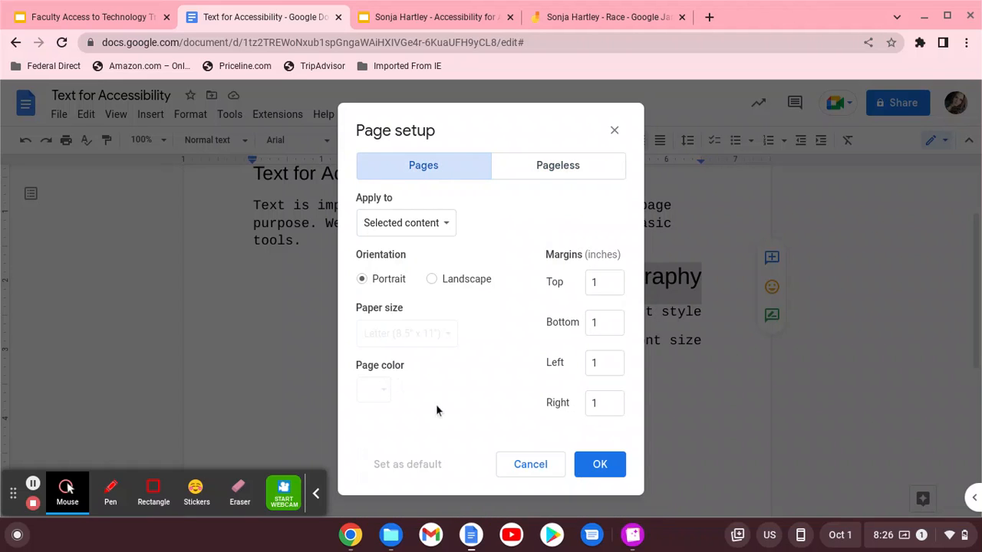
left_click(615, 468)
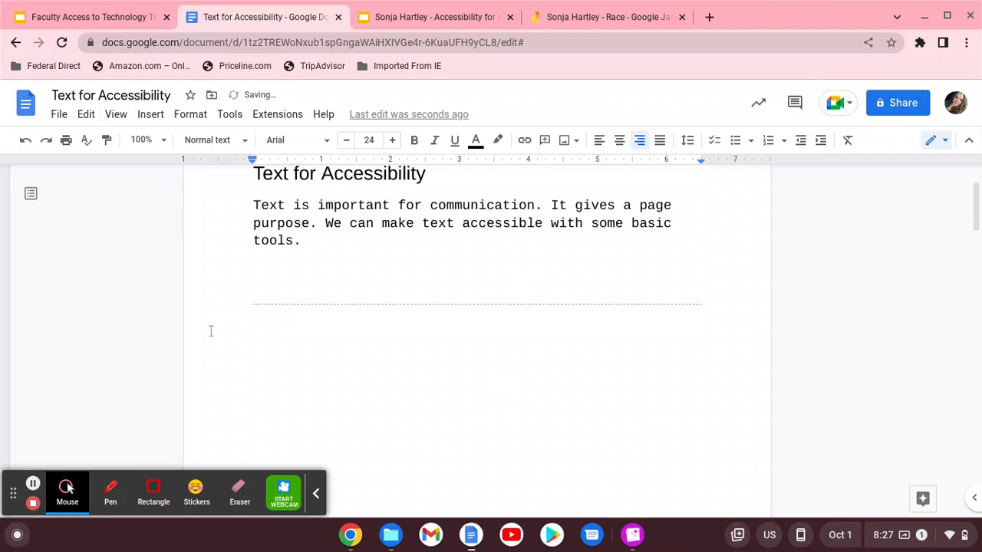
Undo the section break to restore the Typography lines, then set a light pink page colour
left_click(26, 144)
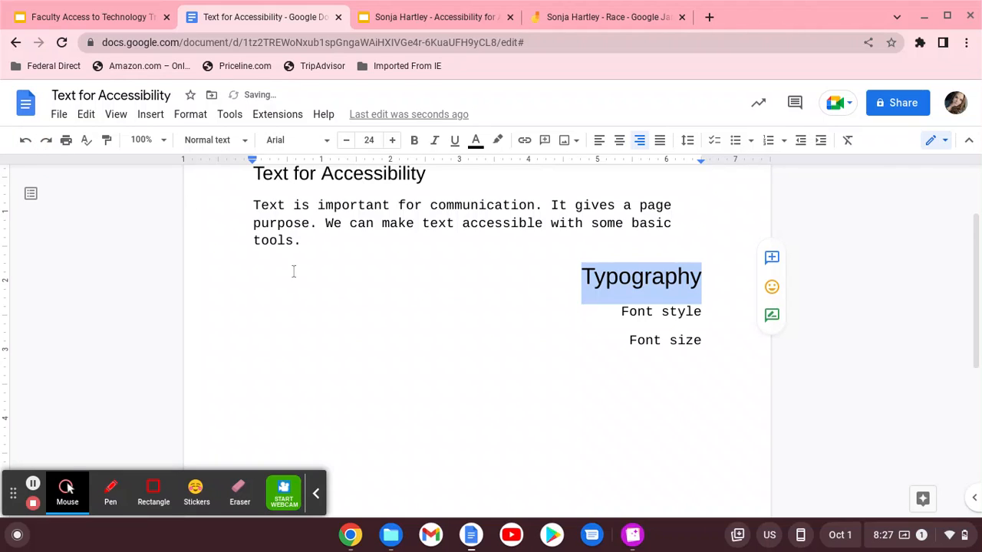
left_click(347, 310)
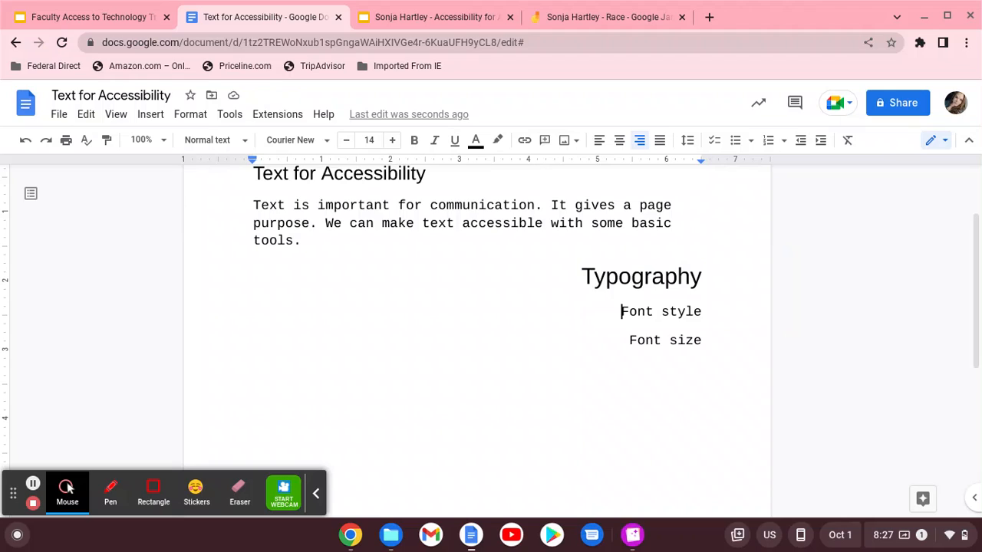
left_click(58, 115)
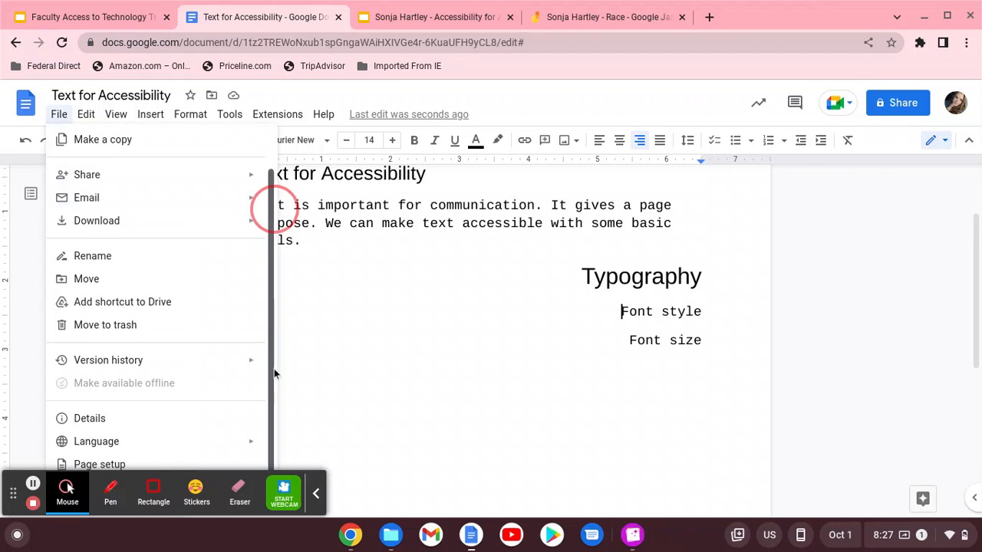
left_click(112, 467)
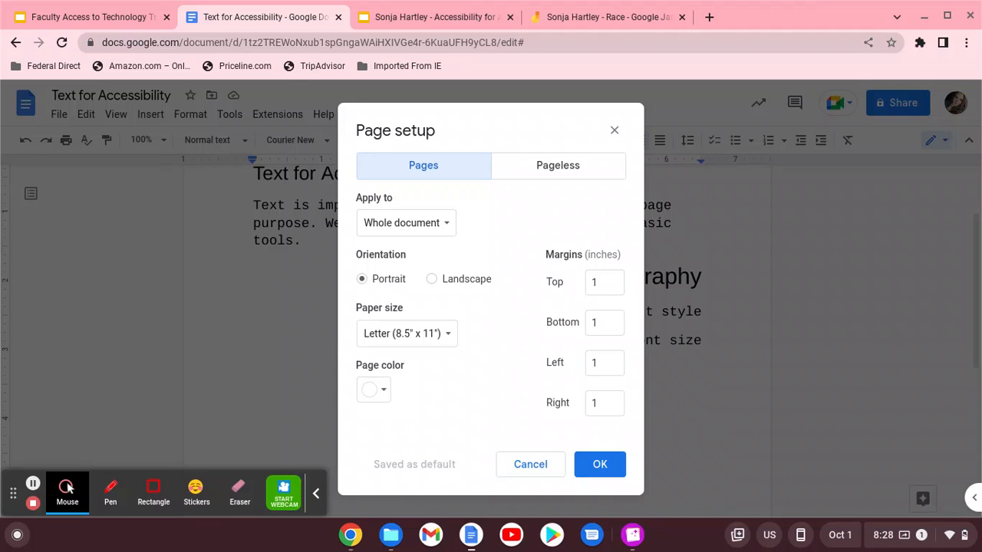
left_click(381, 391)
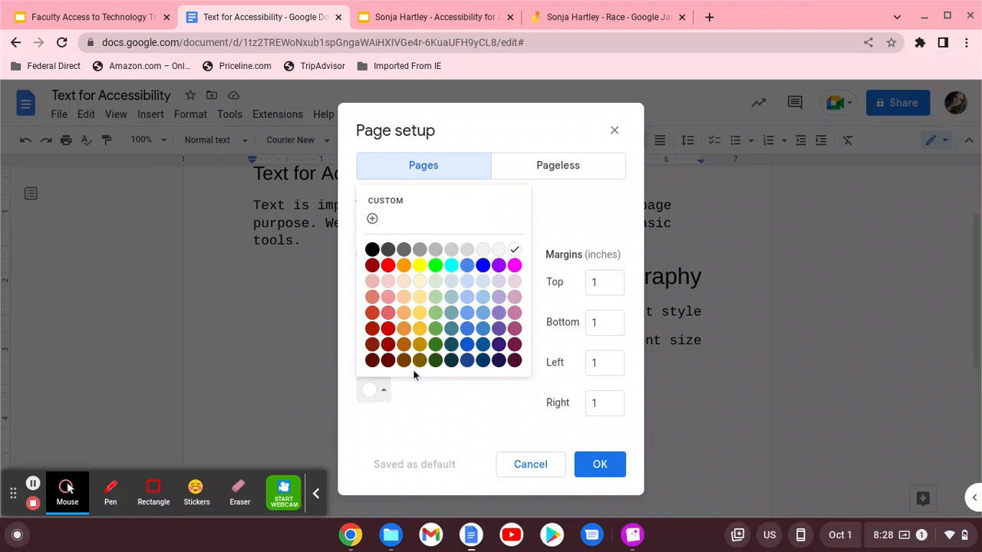
left_click(388, 282)
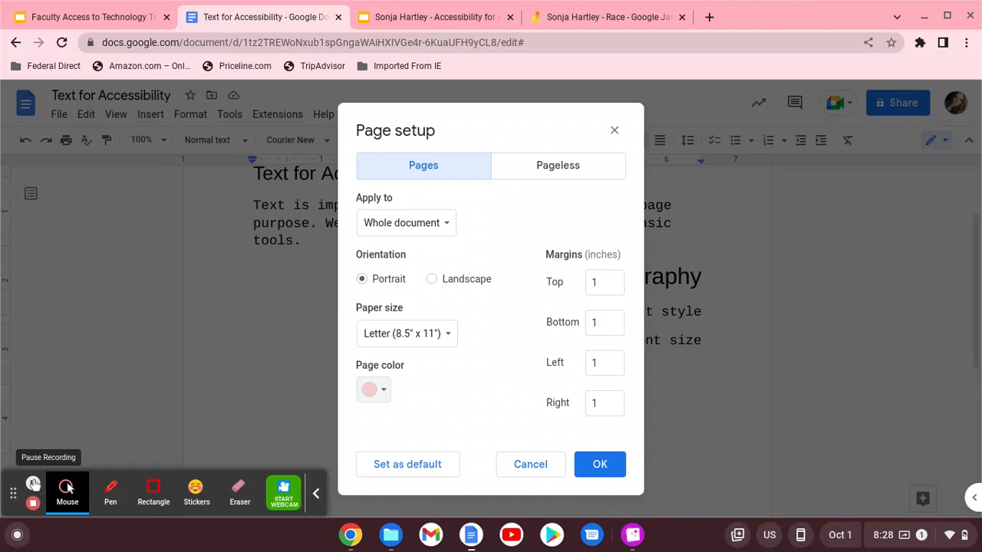
left_click(600, 466)
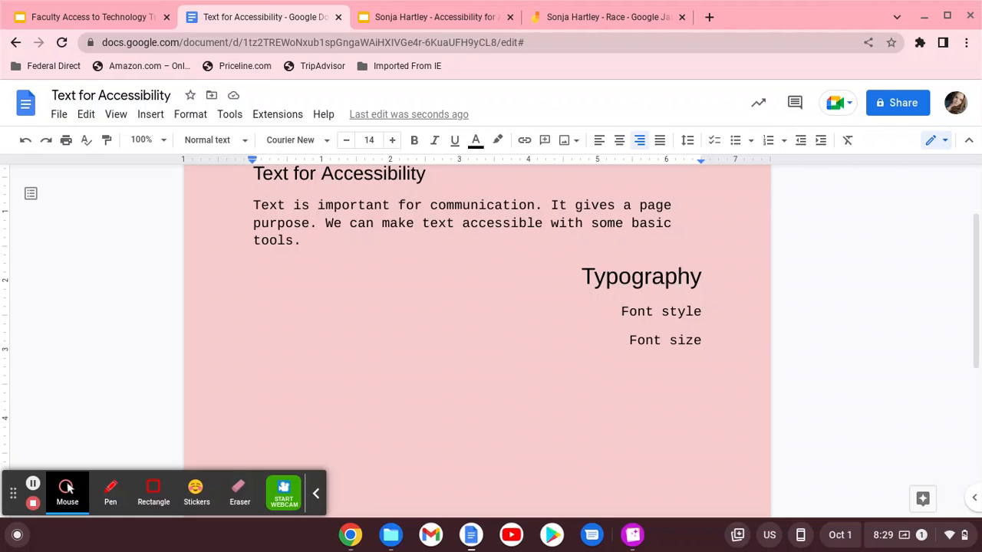
Add a new empty line right after the 'Font size' line
left_click(687, 340)
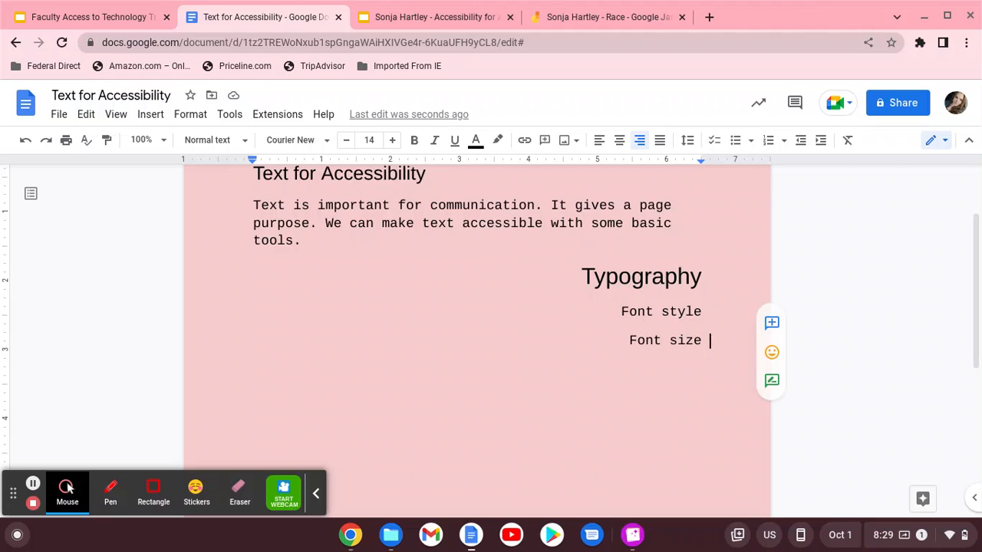
key("Return")
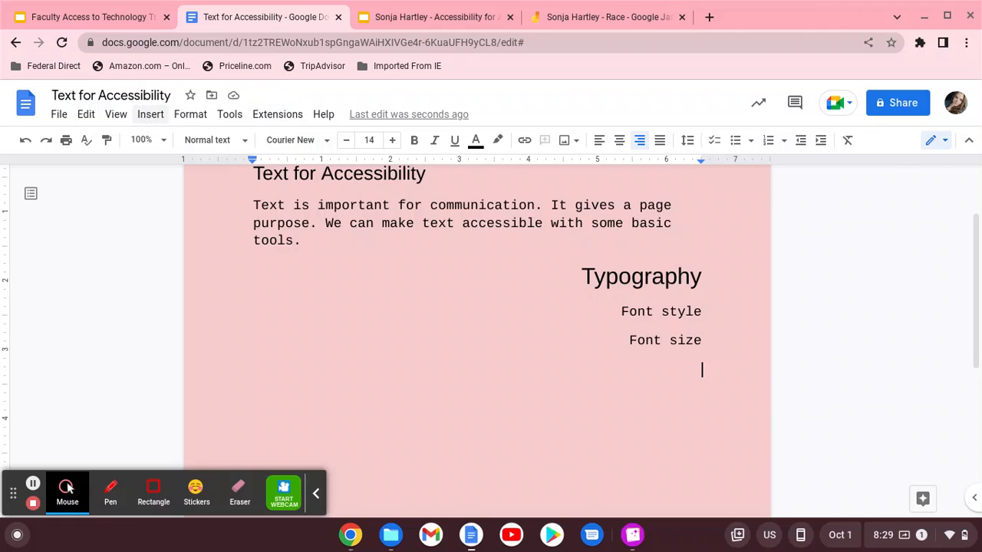
left_click(151, 119)
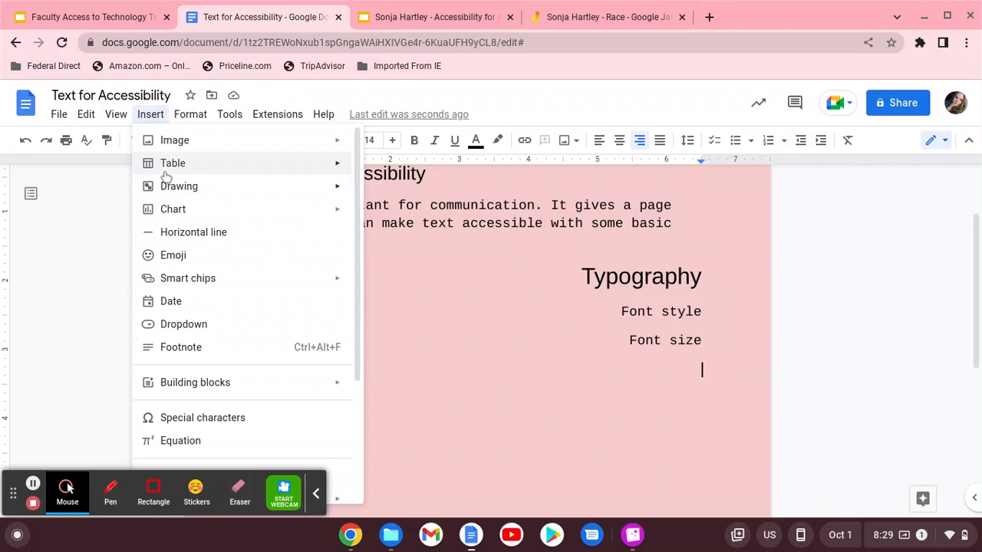
Insert an empty 3 x 3 table on the new line, then switch to the training presentation
mouse_move(164, 162)
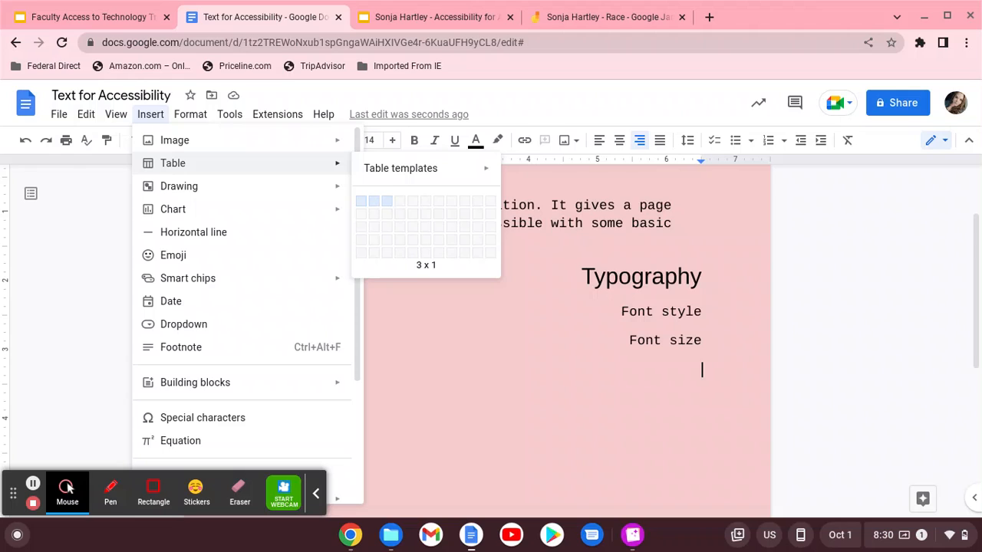
left_click(389, 227)
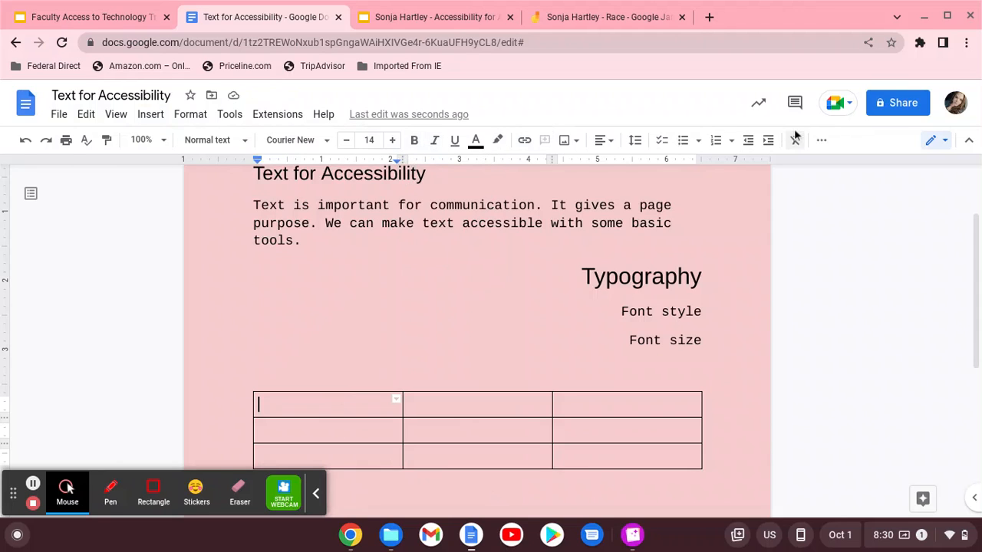
left_click(818, 145)
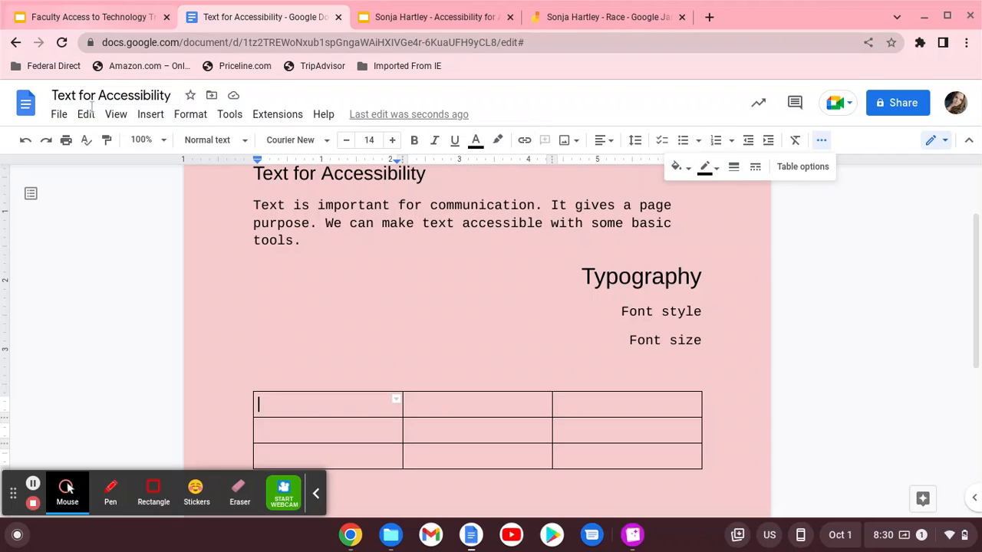
left_click(63, 15)
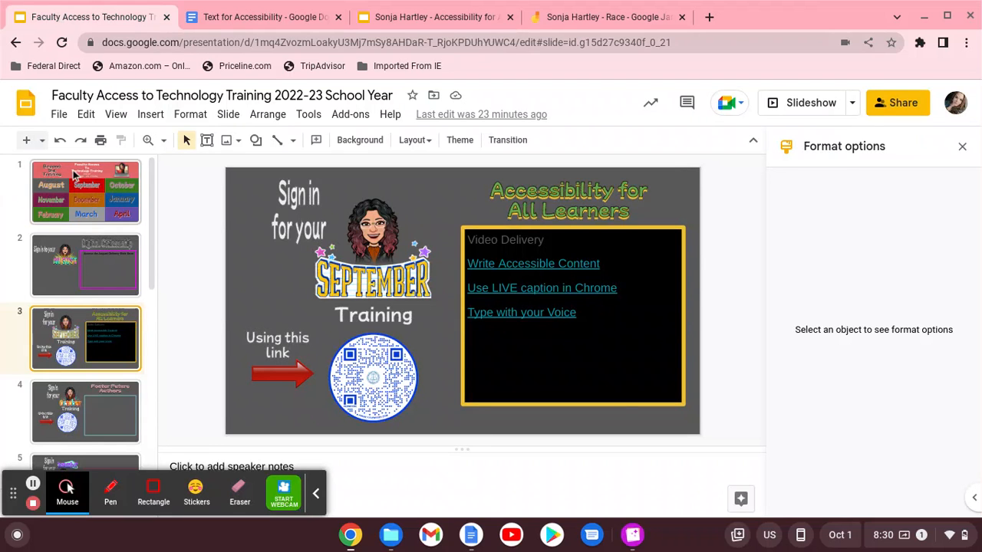
View slide 1 of the training deck, then return to the Text for Accessibility document
left_click(86, 201)
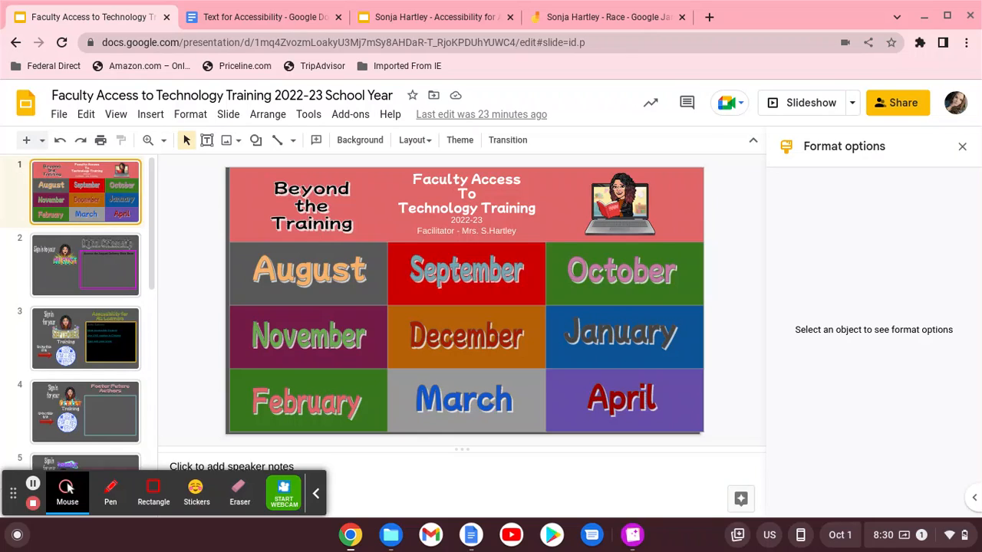
left_click(247, 17)
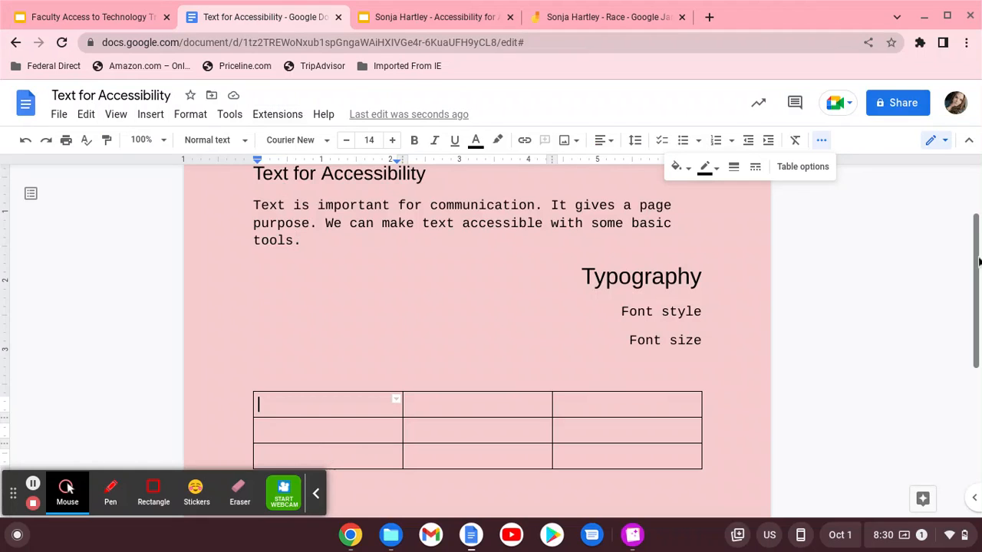
Shade the three header cells yellow, teal and light green, then place the cursor below the table
left_click_drag(968, 247, 976, 262)
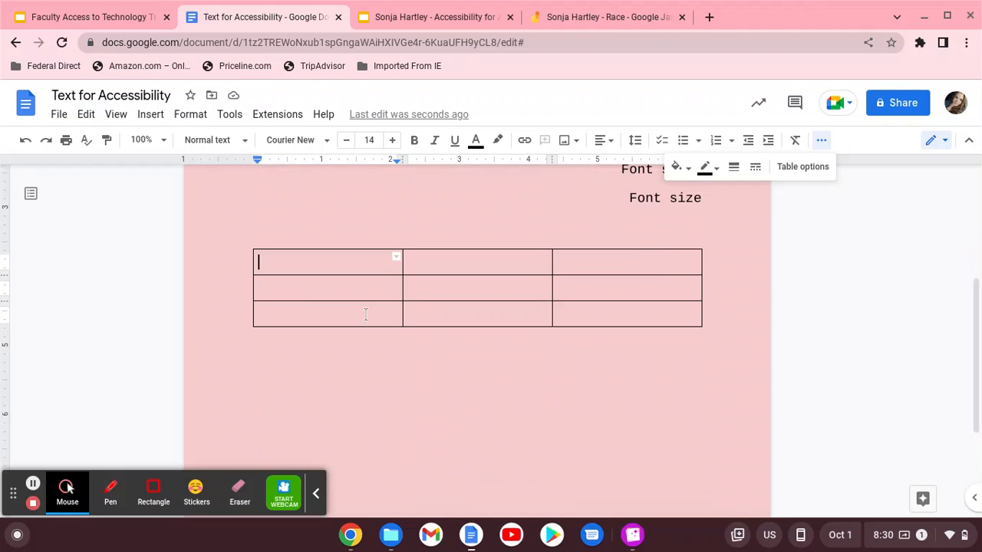
left_click(681, 169)
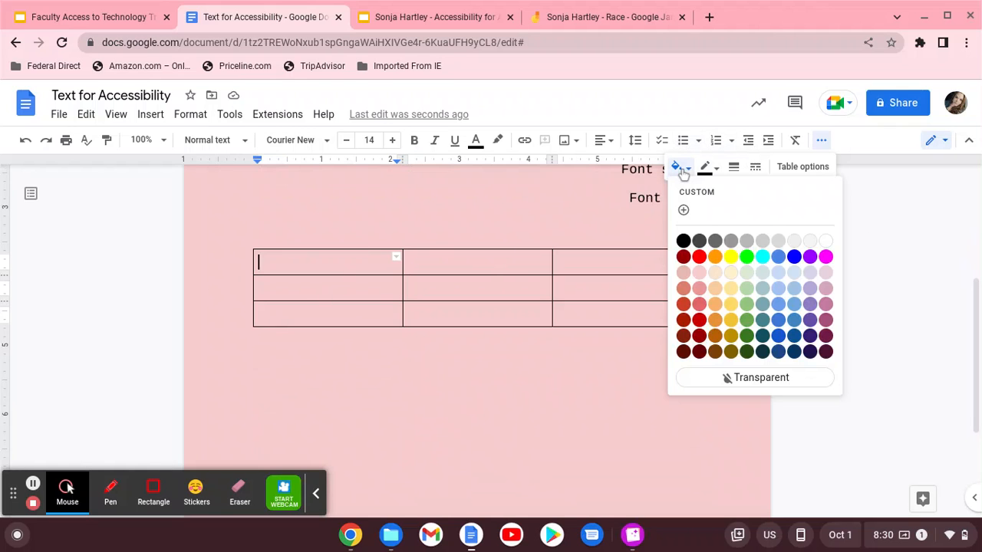
left_click(731, 305)
left_click(485, 265)
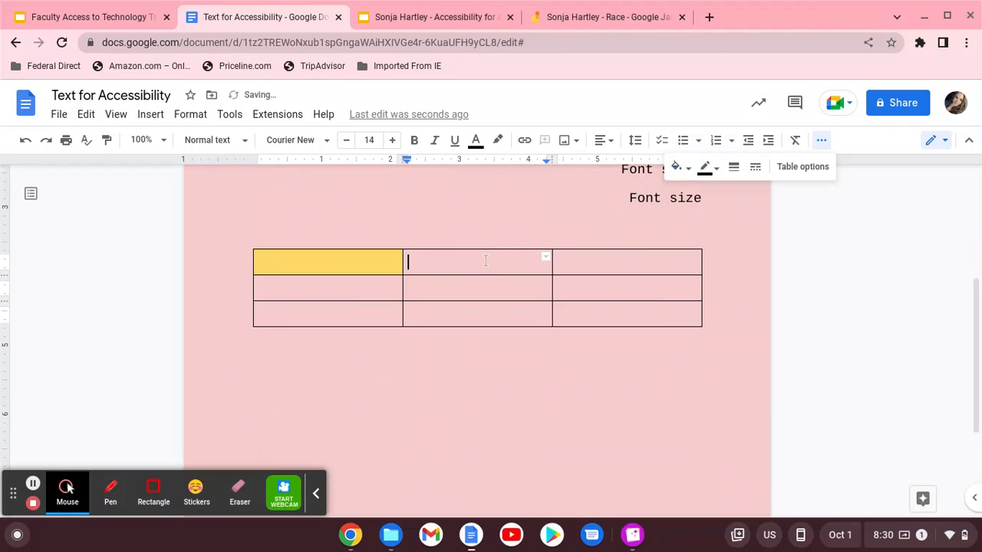
left_click(679, 167)
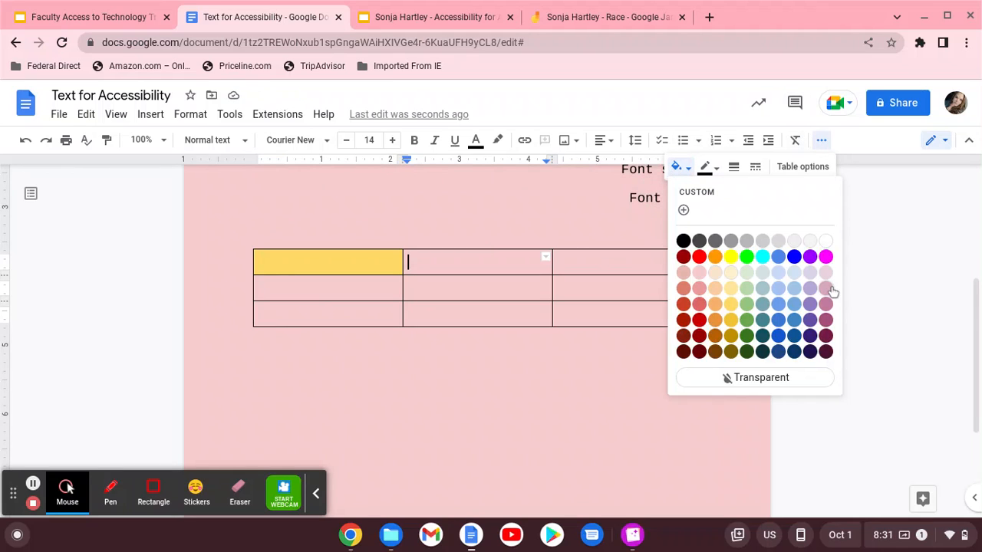
left_click(763, 305)
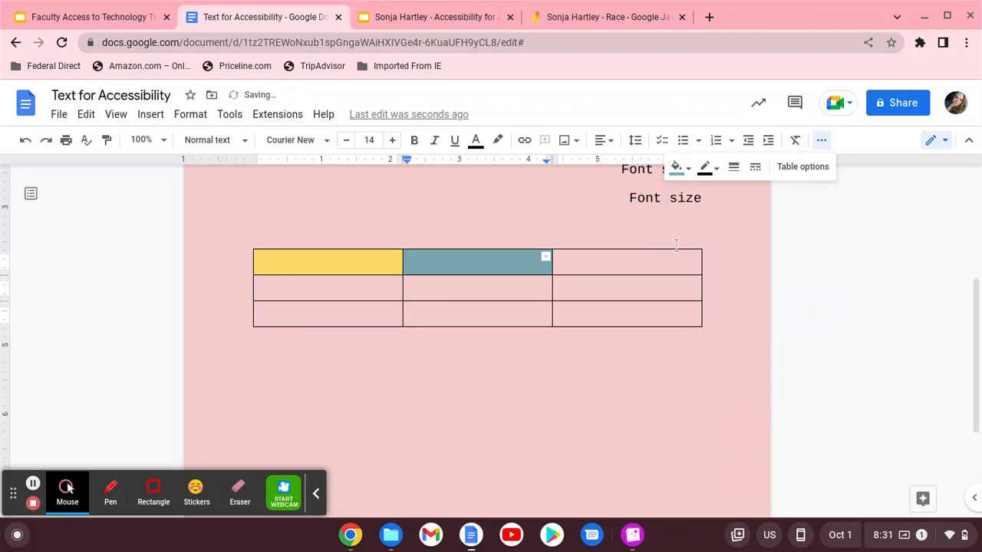
left_click(641, 262)
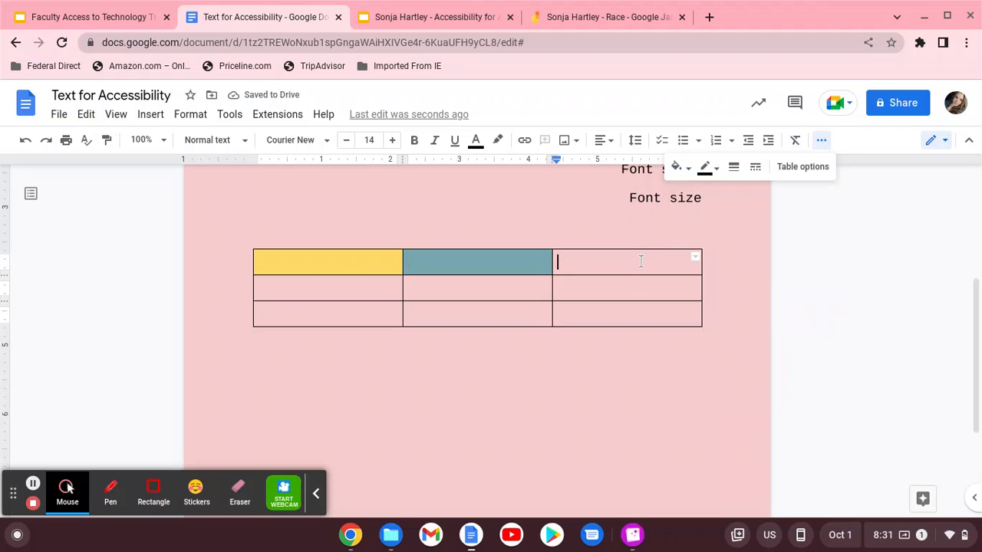
left_click(676, 167)
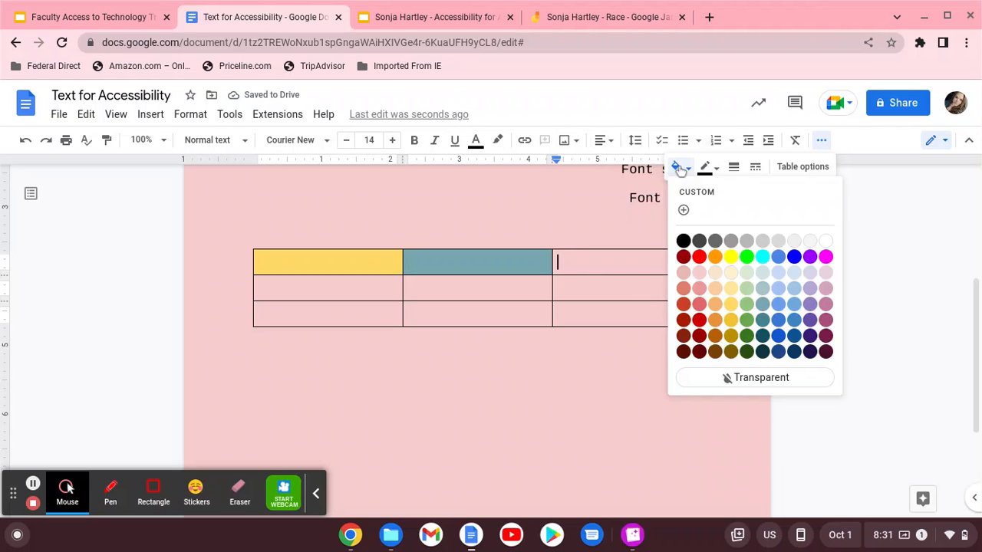
left_click(749, 305)
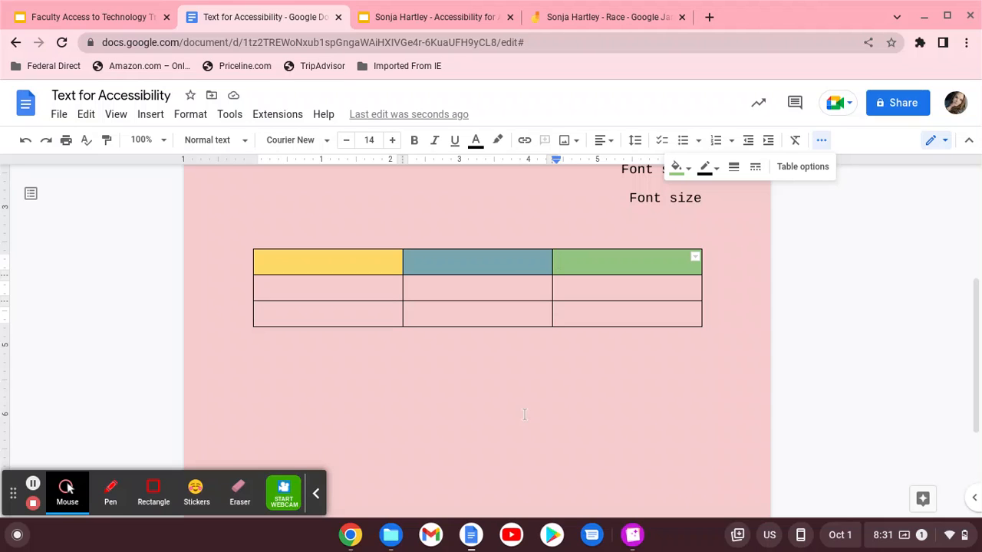
left_click(664, 374)
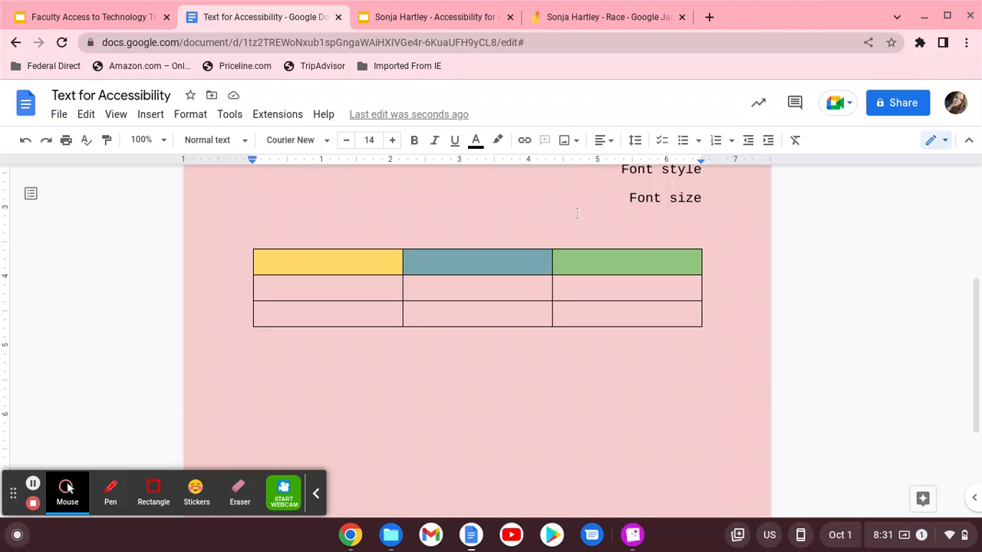
left_click(231, 115)
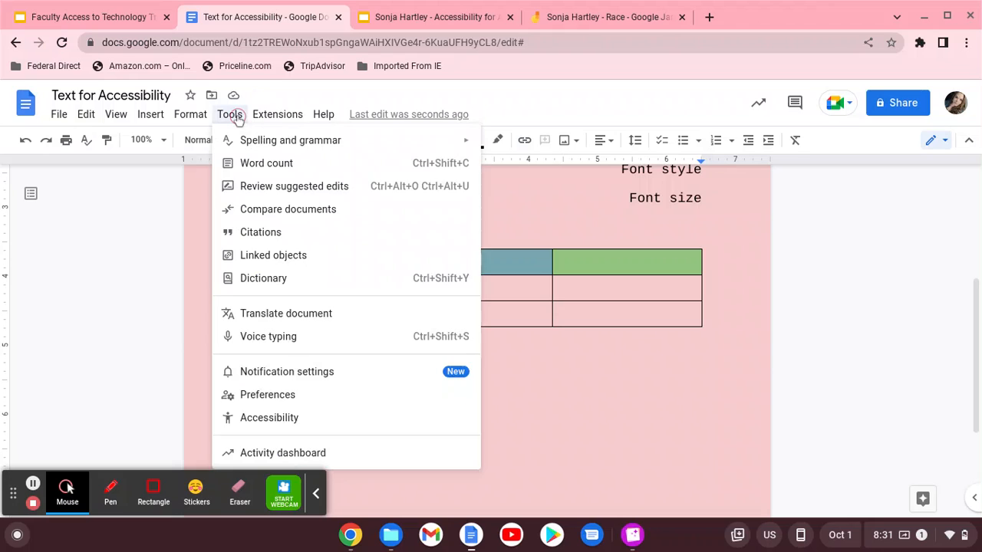
Use Voice typing to dictate a paragraph beginning 'And as I am talking…' below the table
left_click(261, 337)
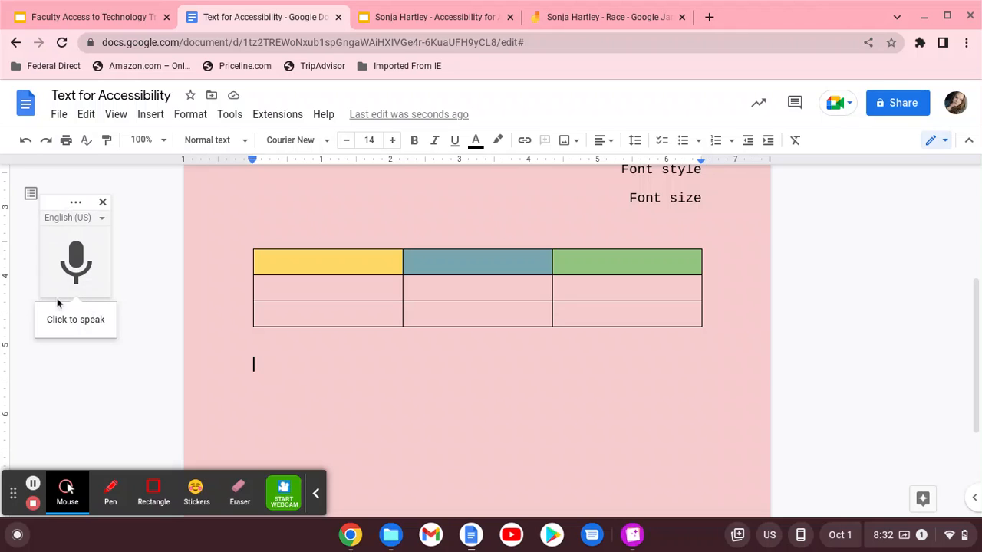
left_click(83, 261)
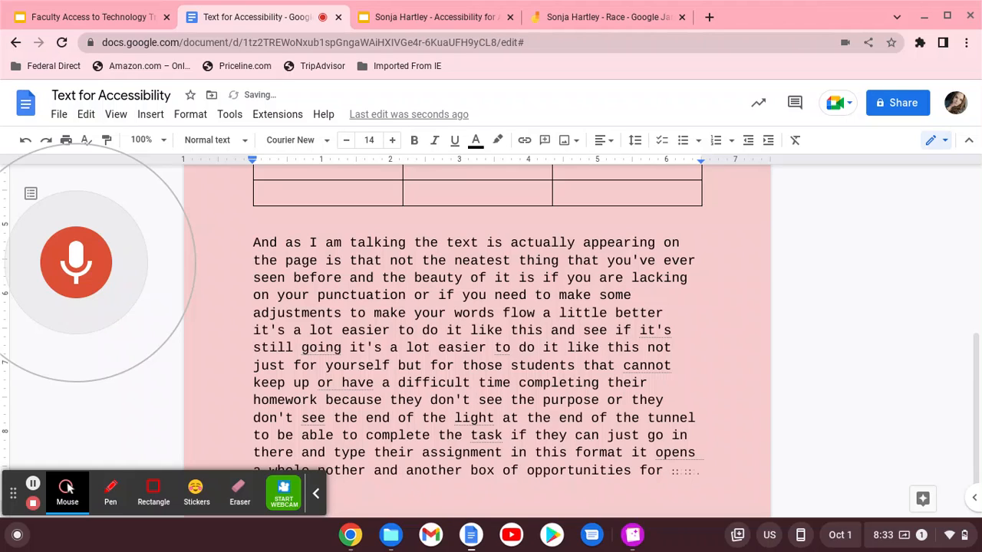
Stop dictation, leave the dictation language unchanged, and return to the training presentation
left_click(80, 234)
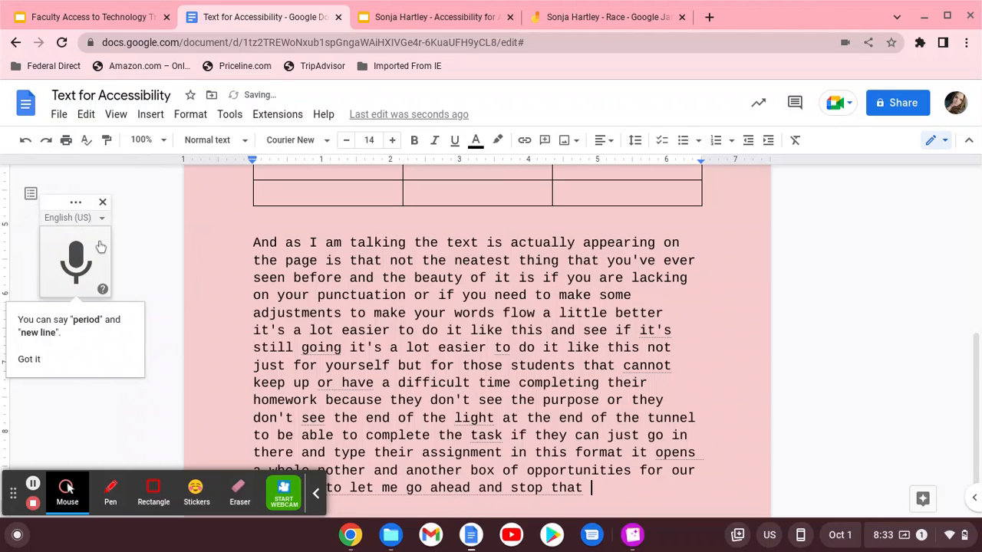
left_click(101, 219)
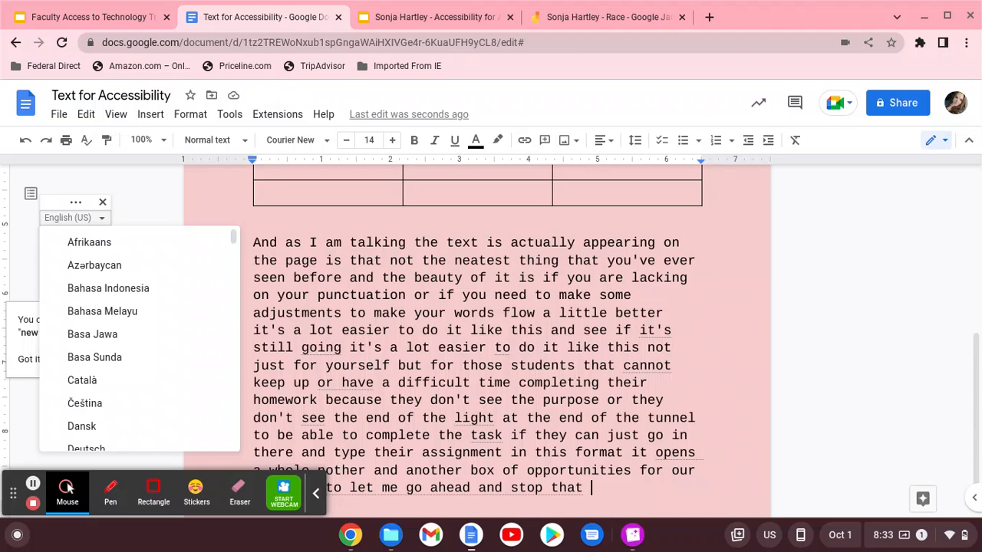
left_click(164, 198)
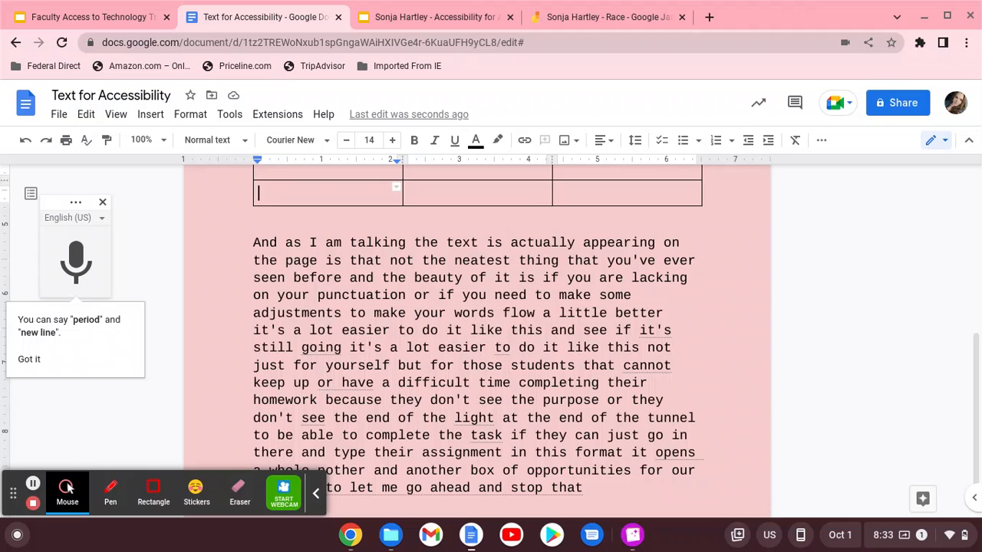
left_click(77, 23)
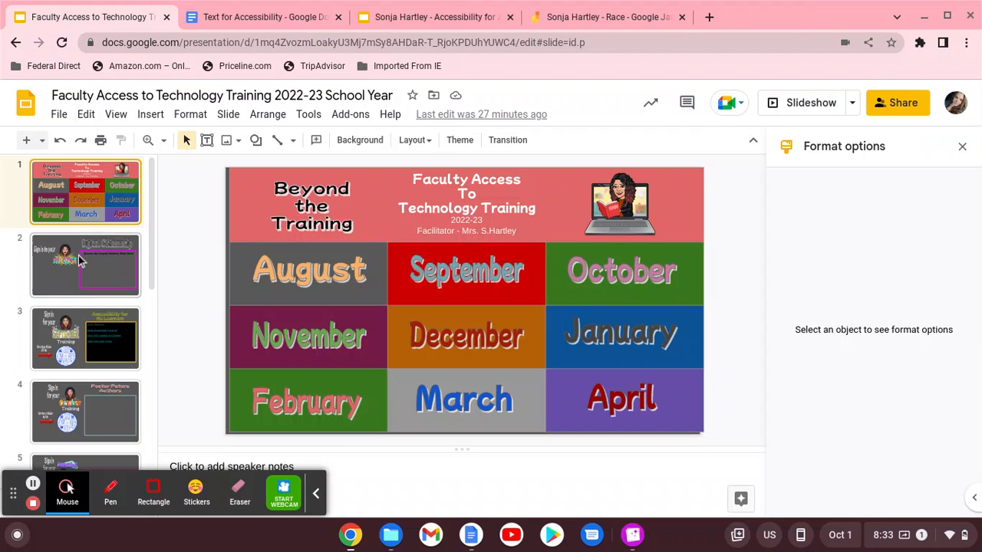